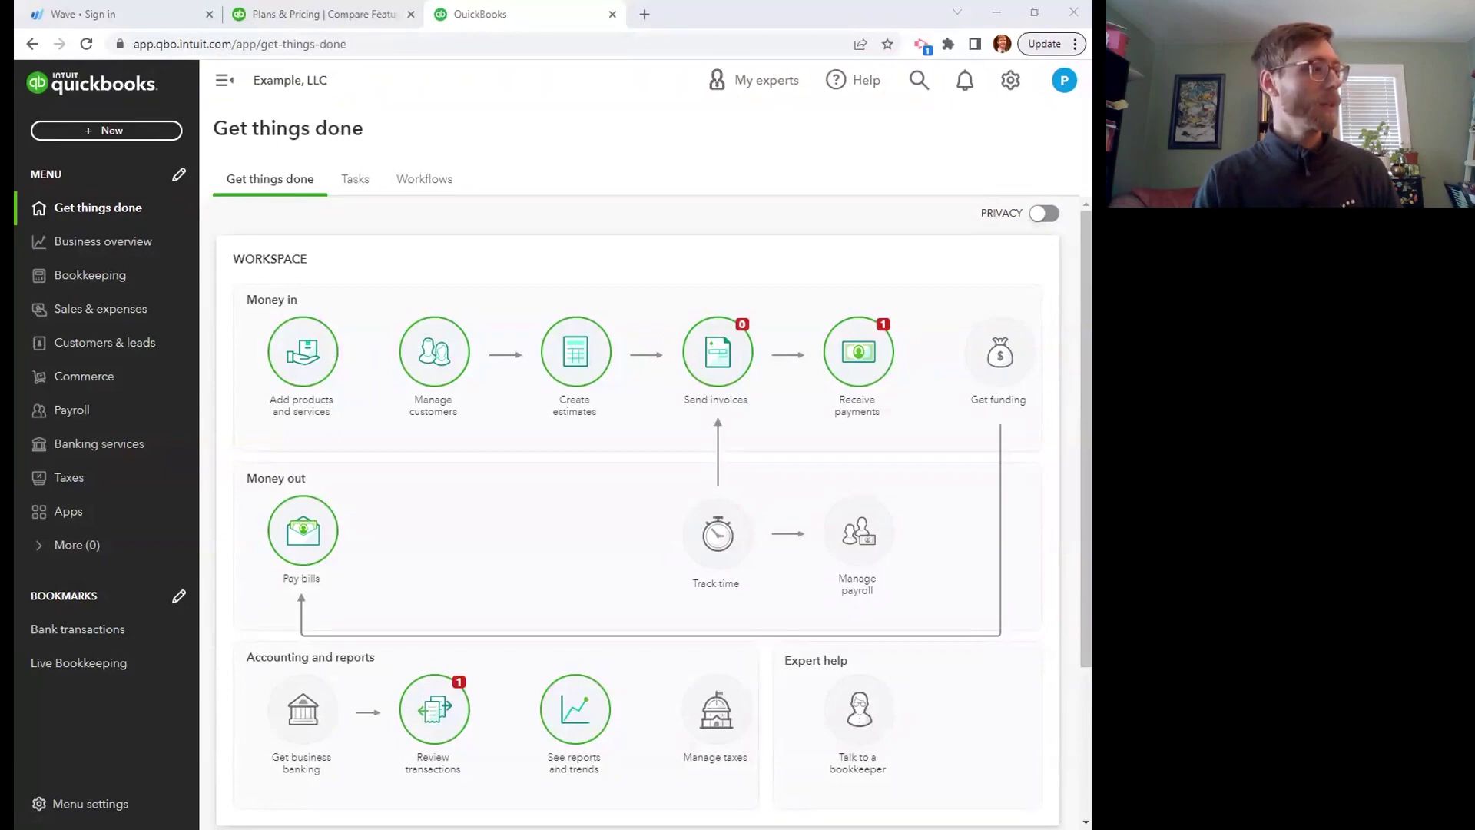
Expand the 02/27/2023 $100.00 deposit in bank transactions and show its category choices
left_click(113, 281)
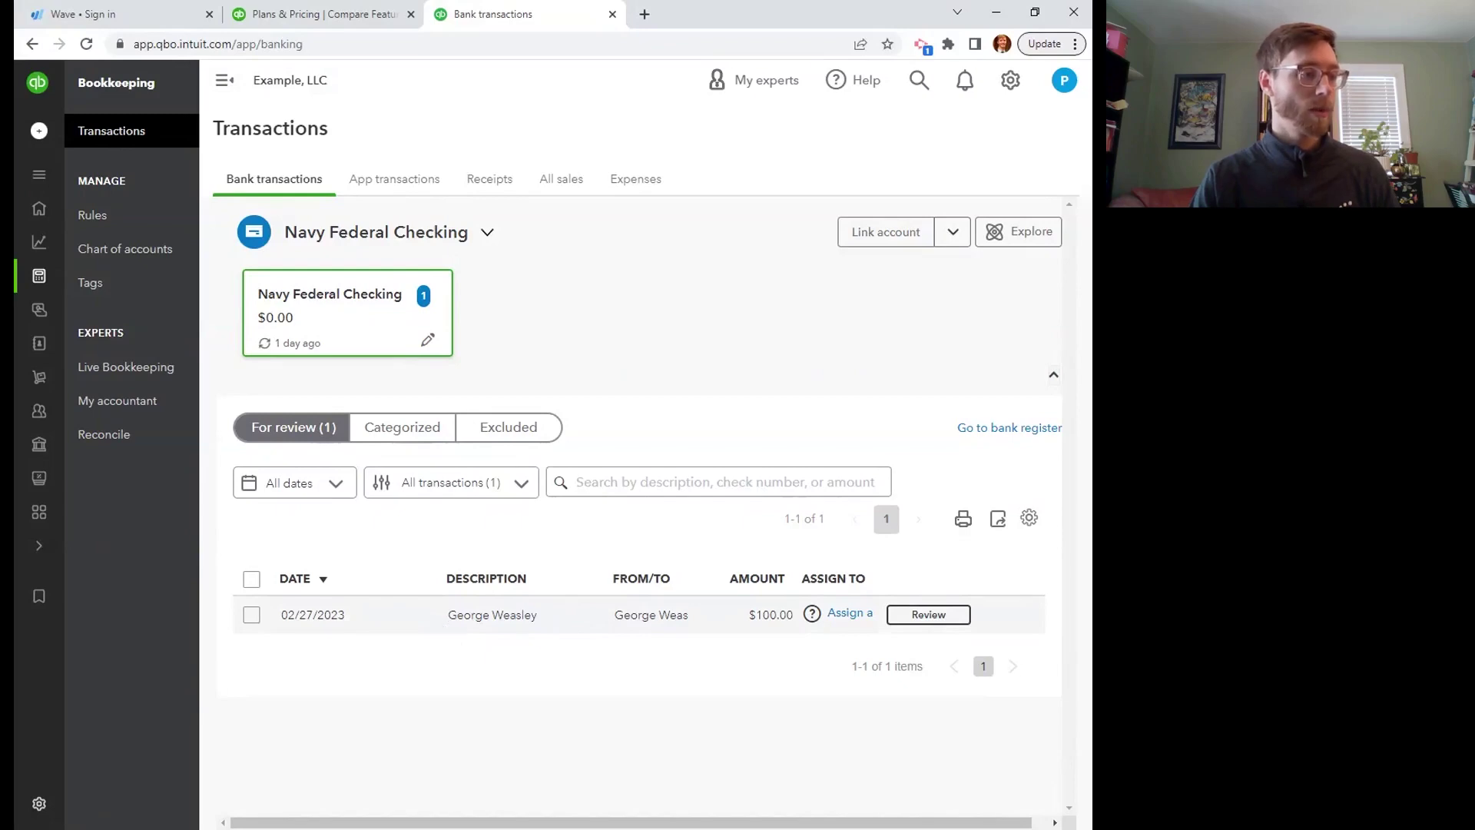
left_click(586, 624)
scroll(588, 626, "down", 2)
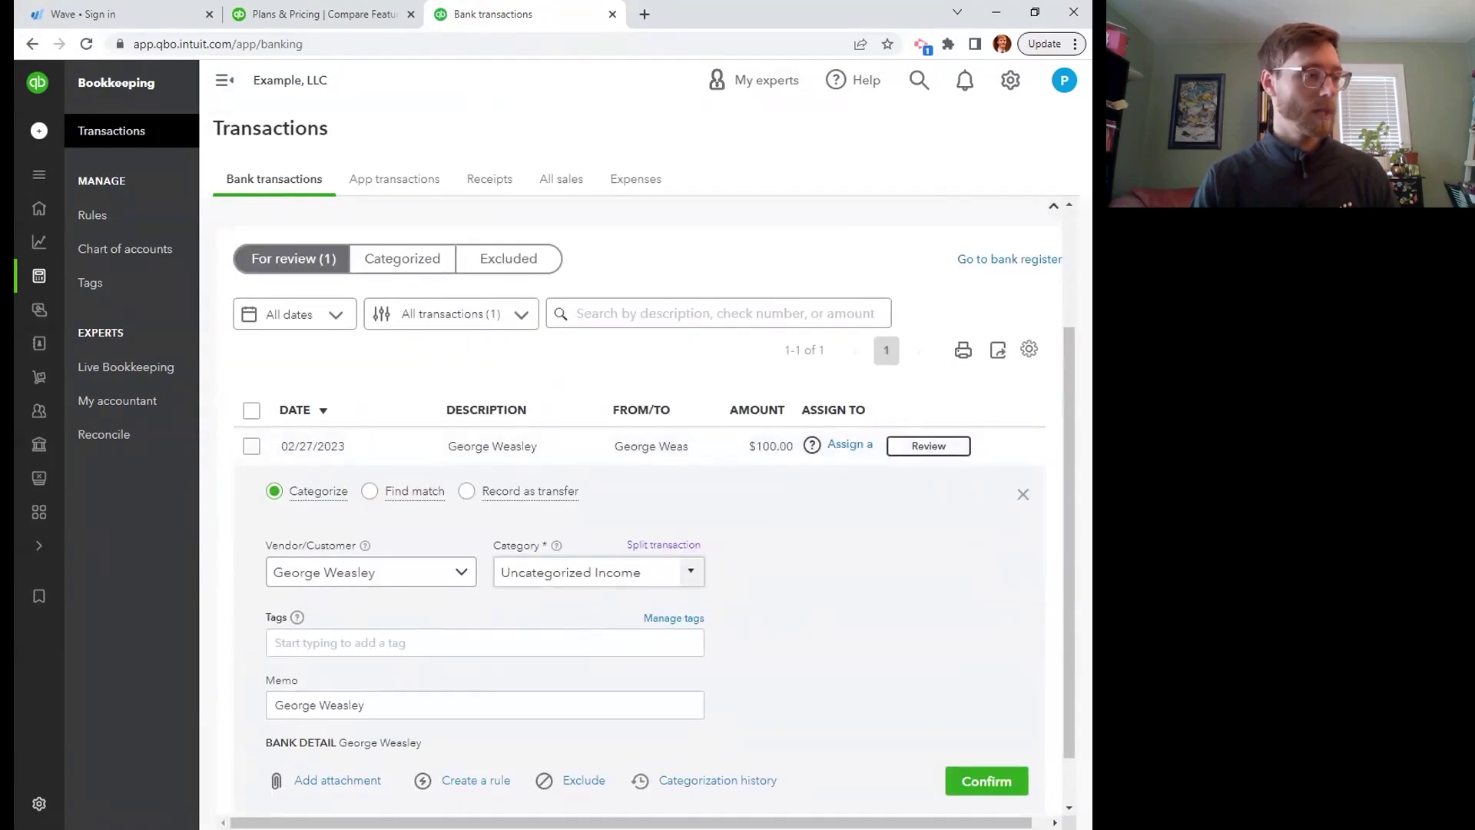
scroll(695, 586, "down", 1)
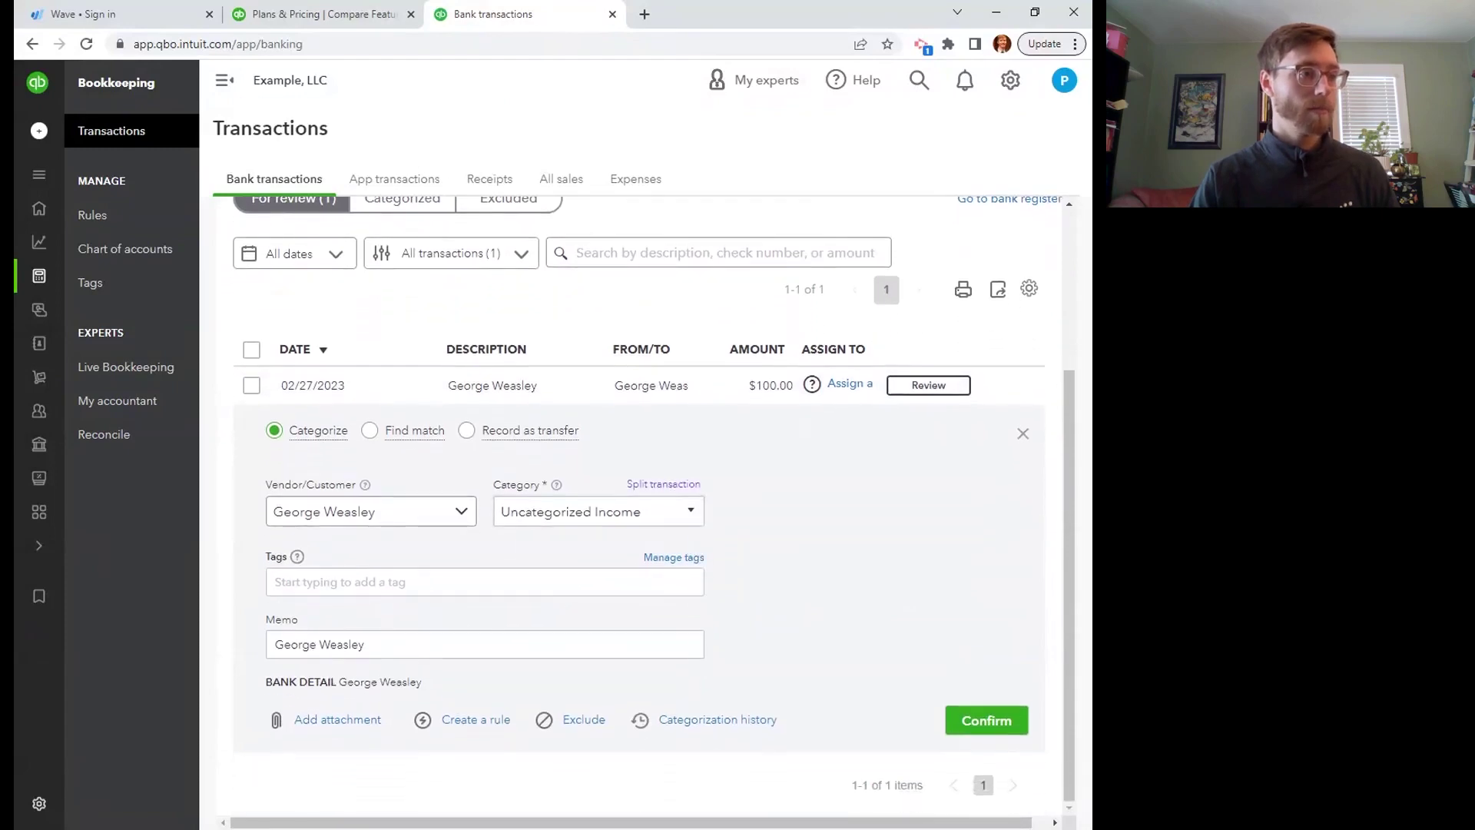
left_click(693, 518)
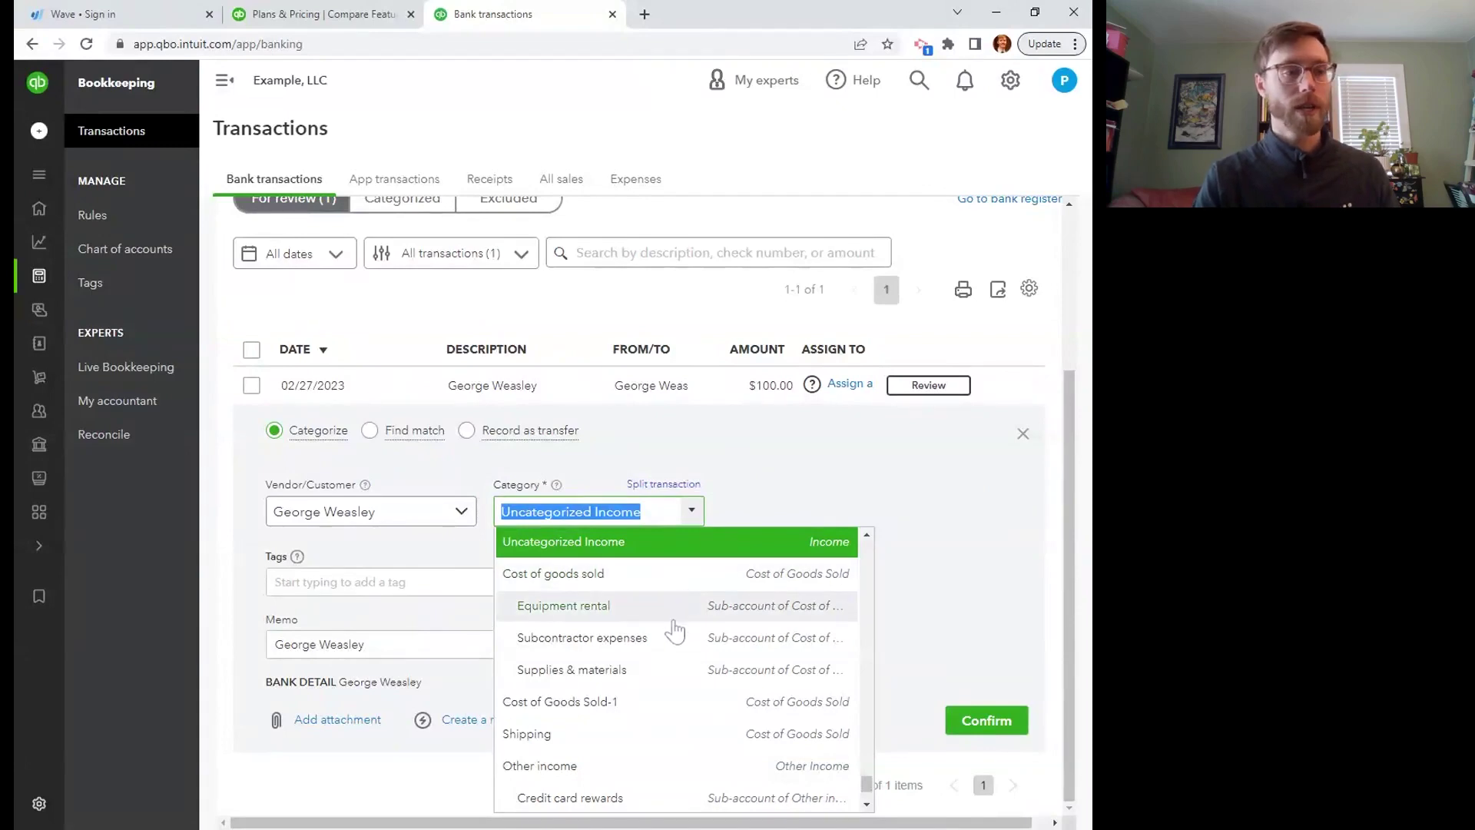
scroll(670, 632, "up", 1)
Start a new category account with Other Current Liabilities as account type and detail type
scroll(670, 632, "up", 1)
left_click_drag(863, 781, 861, 522)
left_click(565, 544)
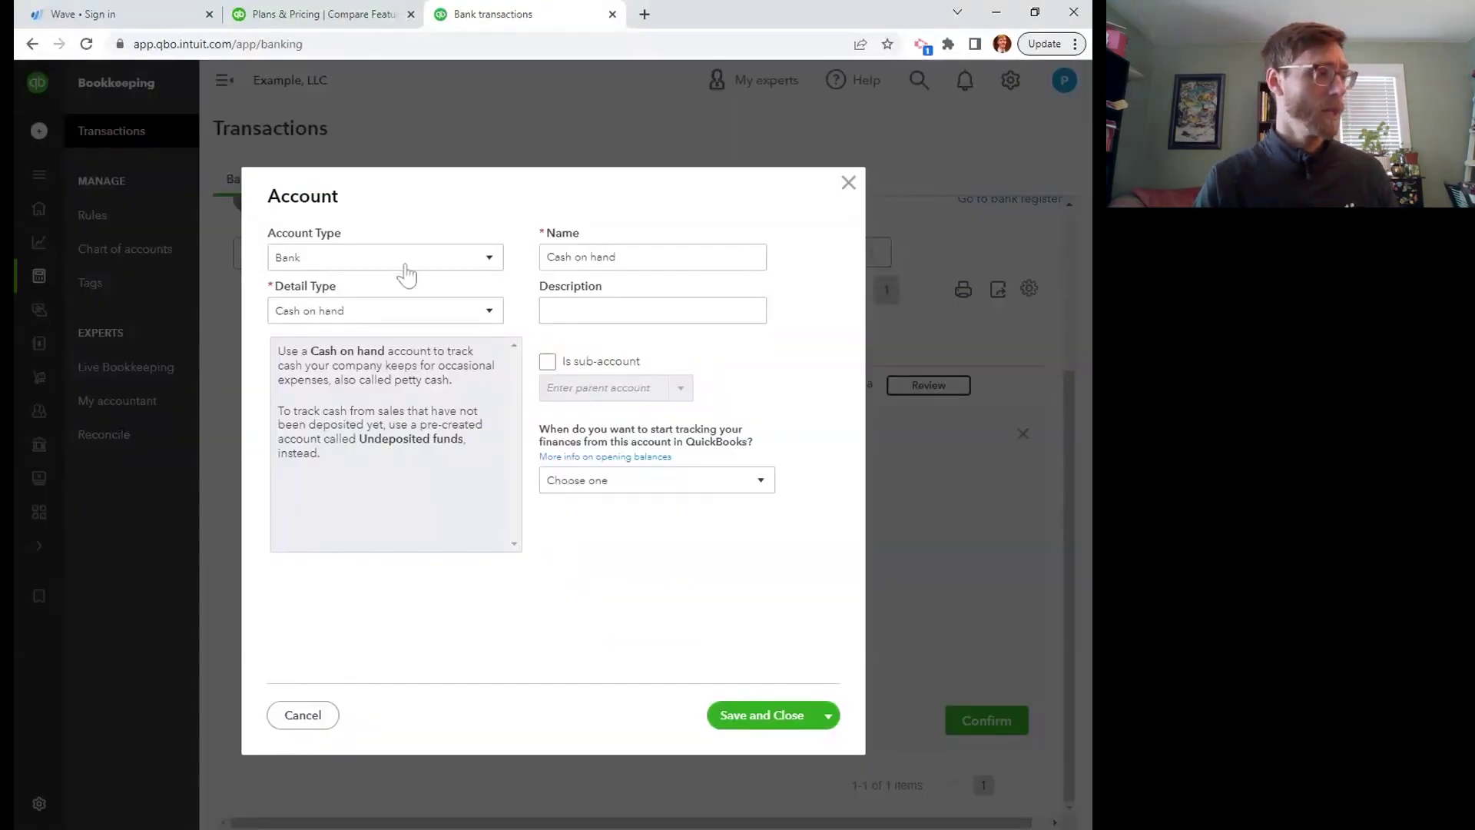
left_click(406, 275)
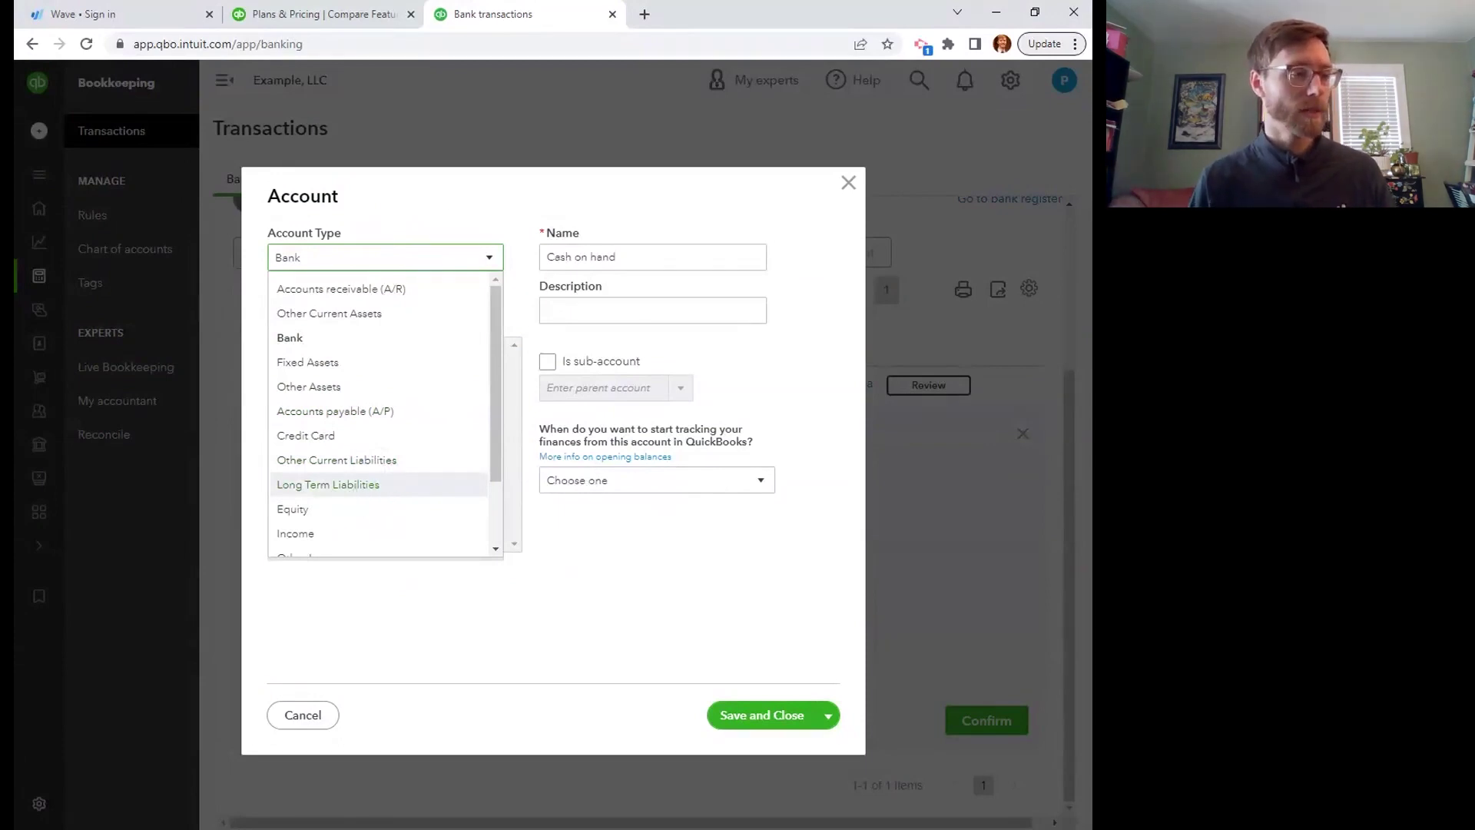
left_click(361, 461)
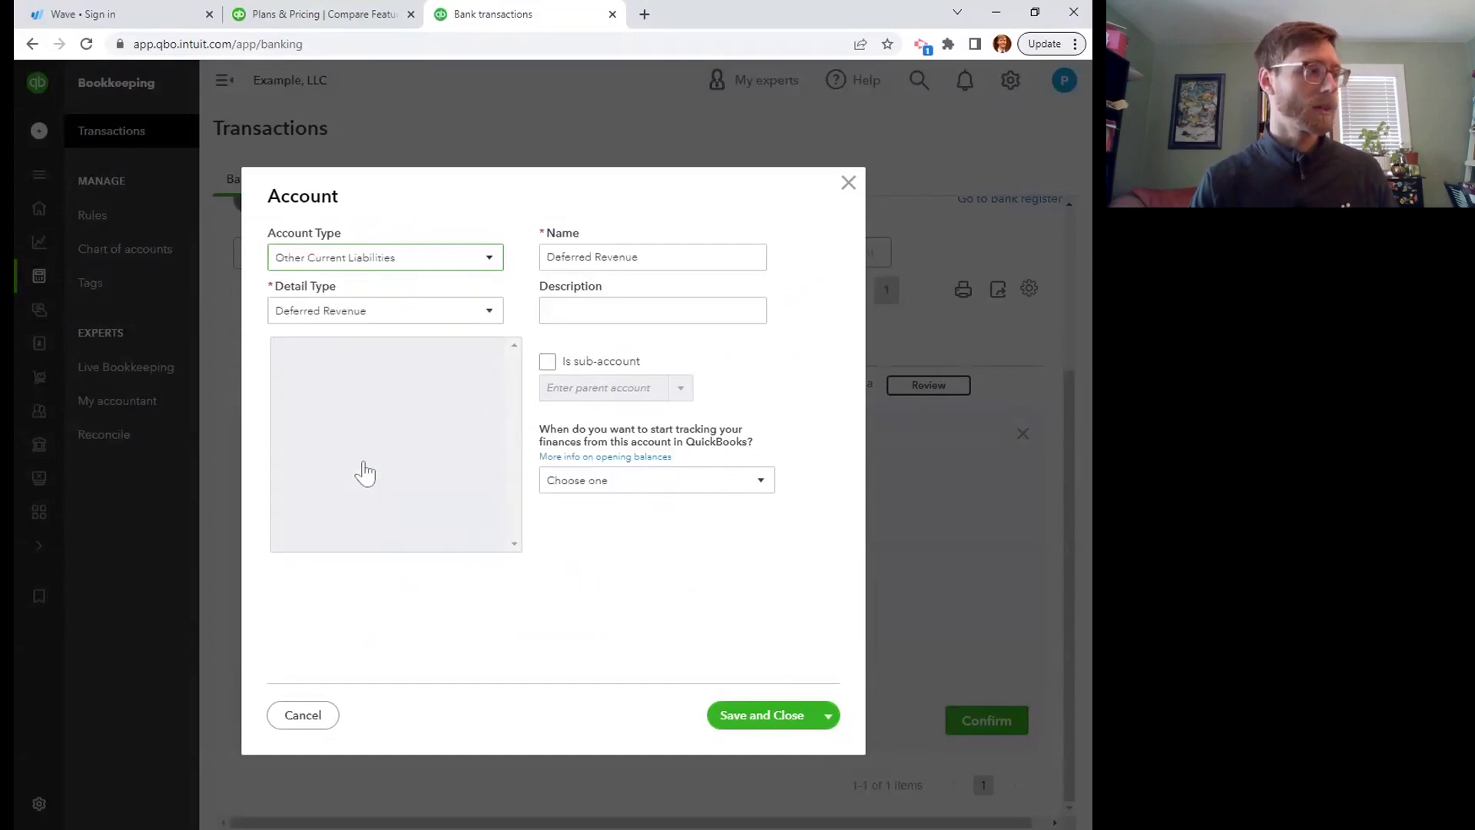
left_click(447, 323)
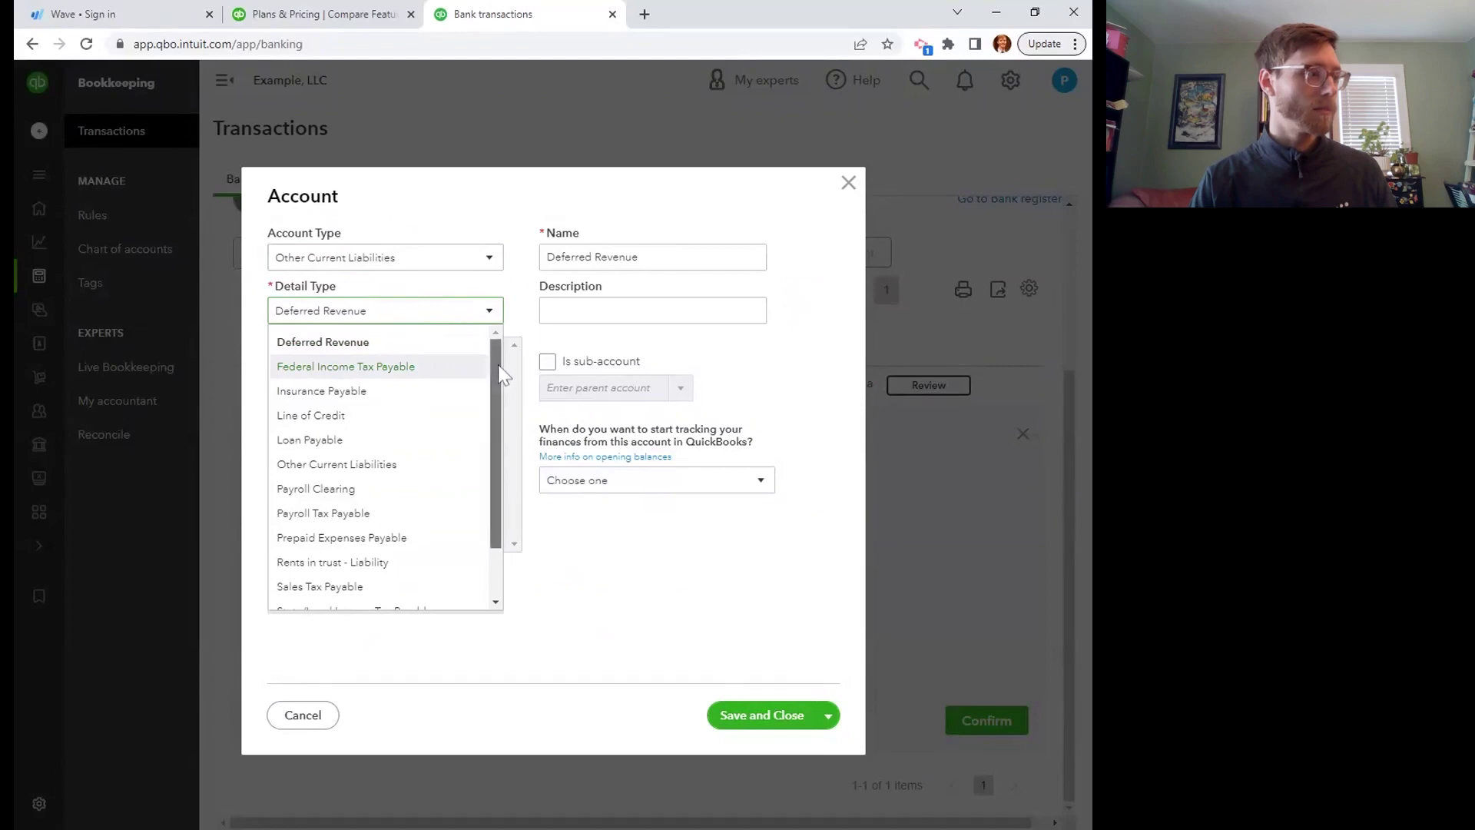
left_click_drag(496, 372, 490, 437)
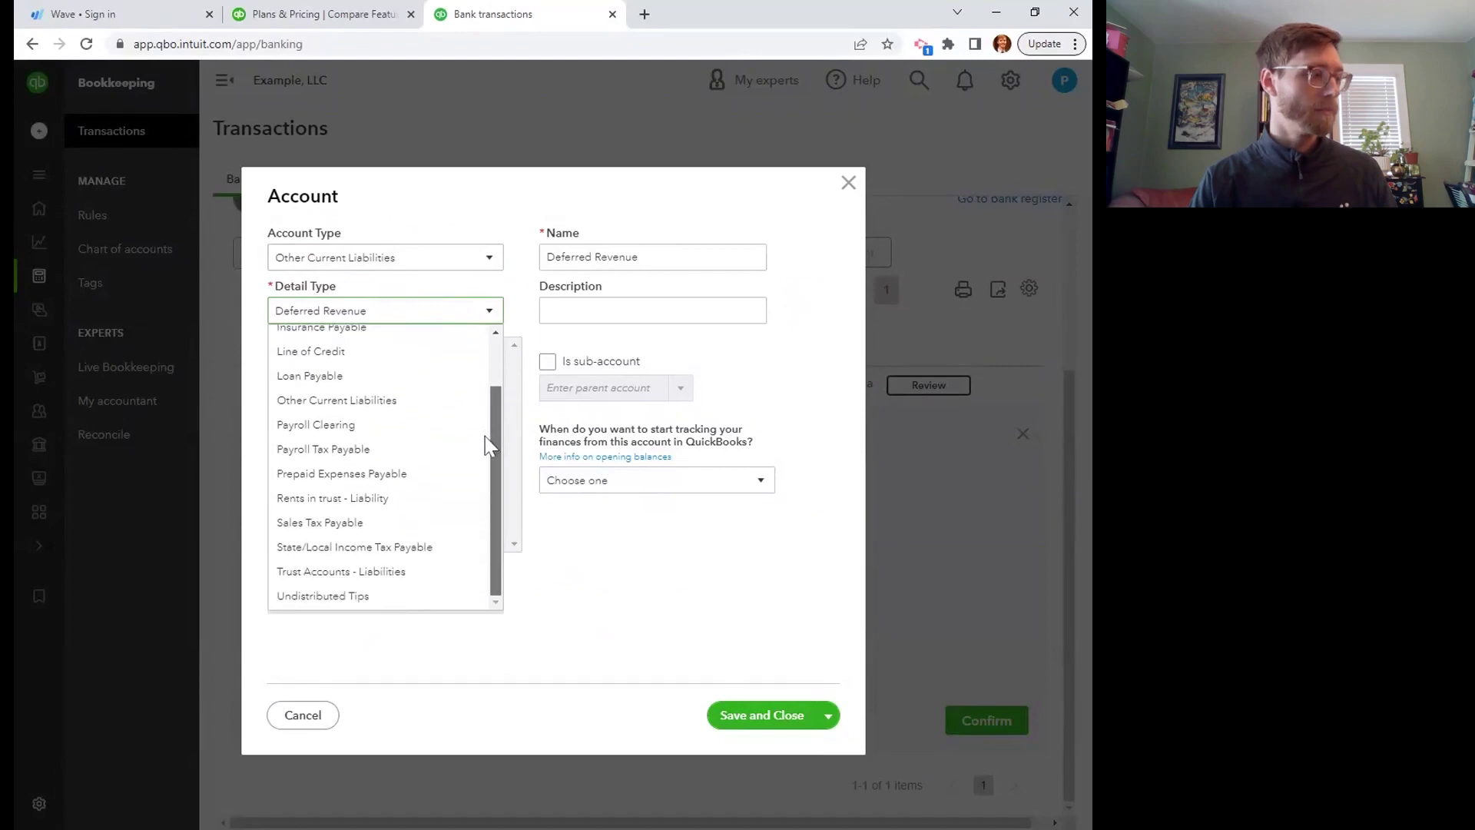
scroll(494, 415, "up", 2)
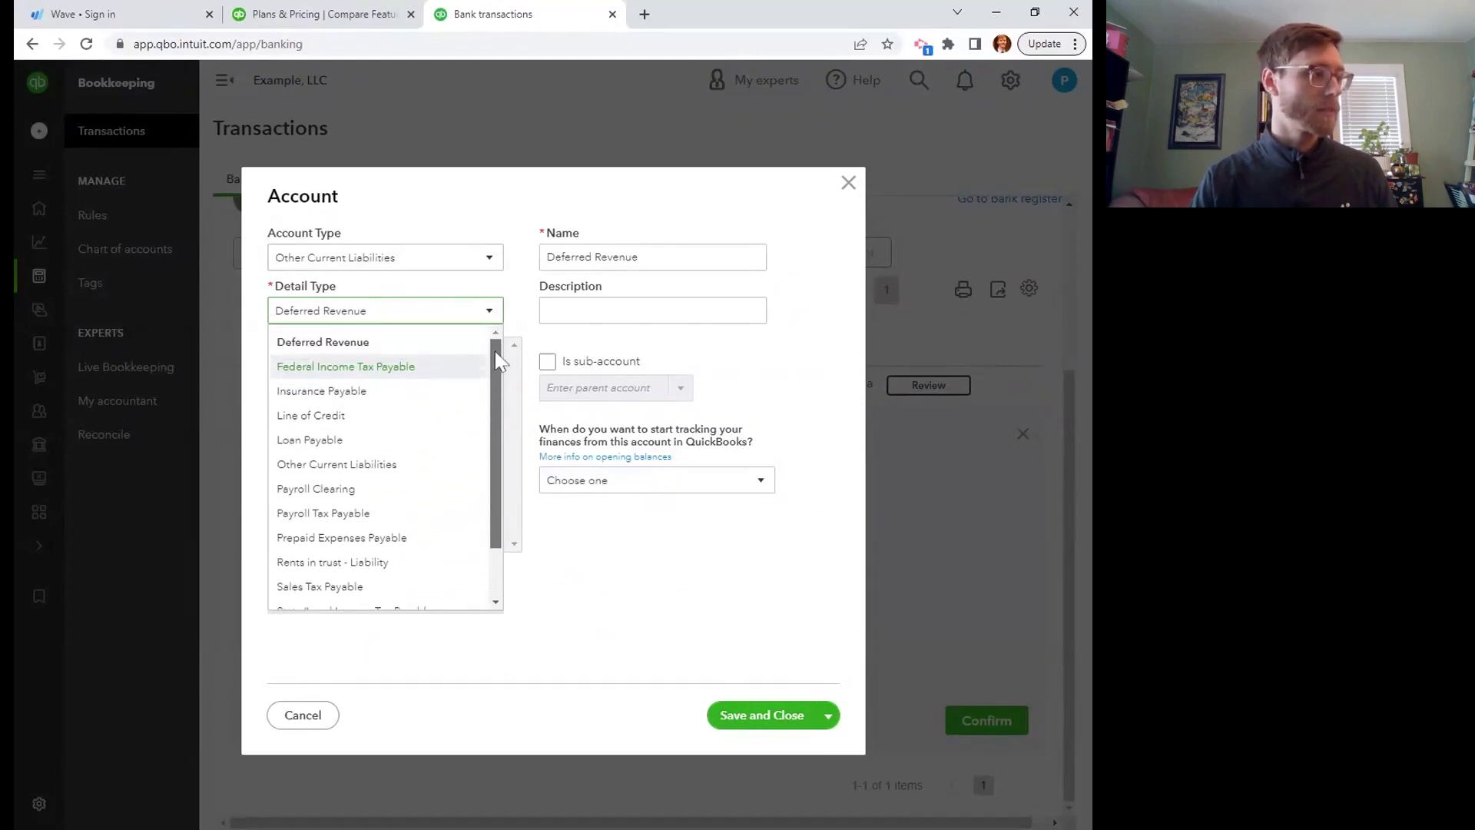
left_click_drag(496, 385, 484, 434)
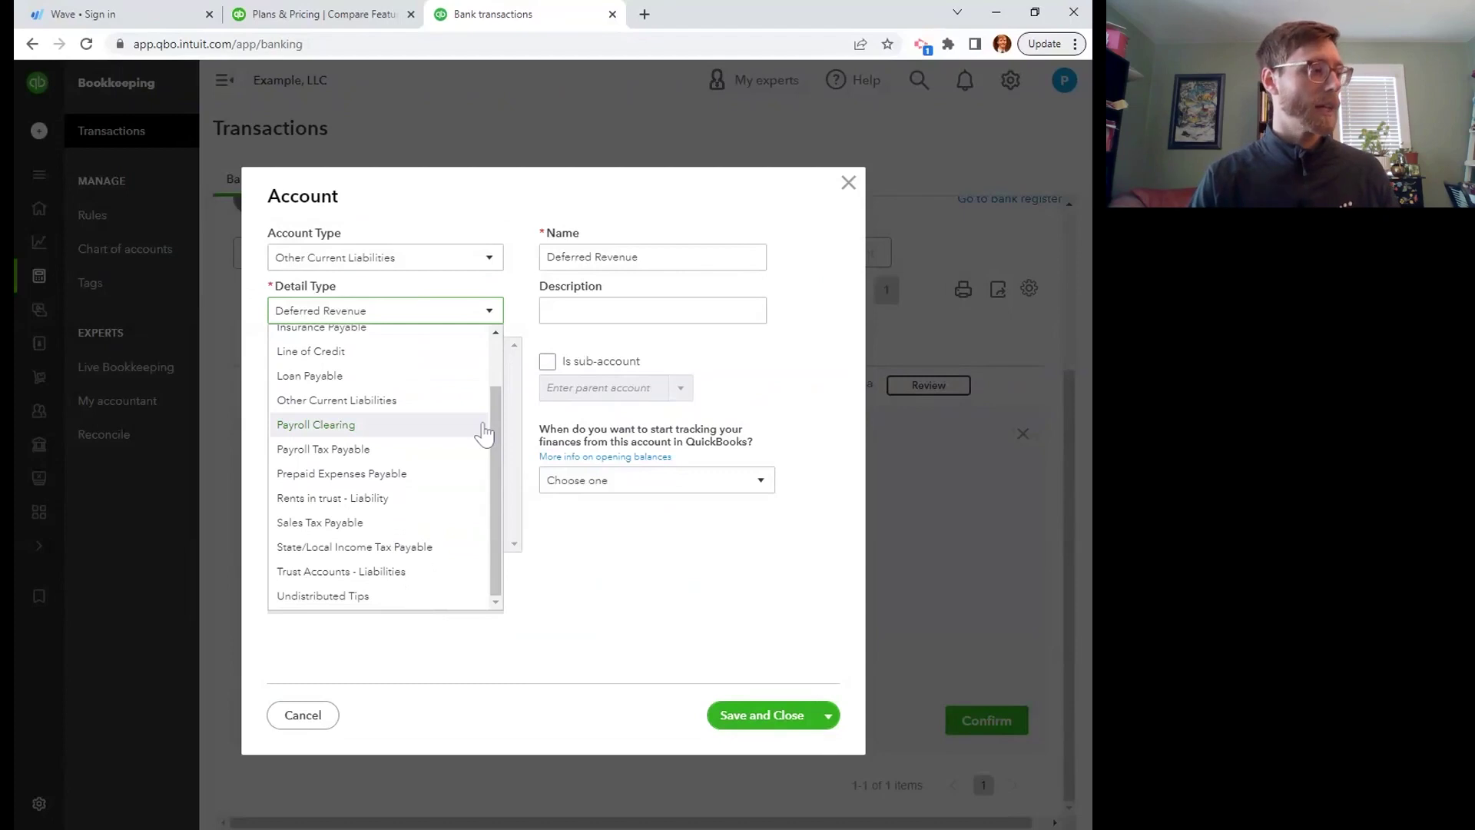
left_click(378, 410)
Name the account Gift Card/Certificate Outstanding and save it as the deposit's category
key("Tab")
type("G")
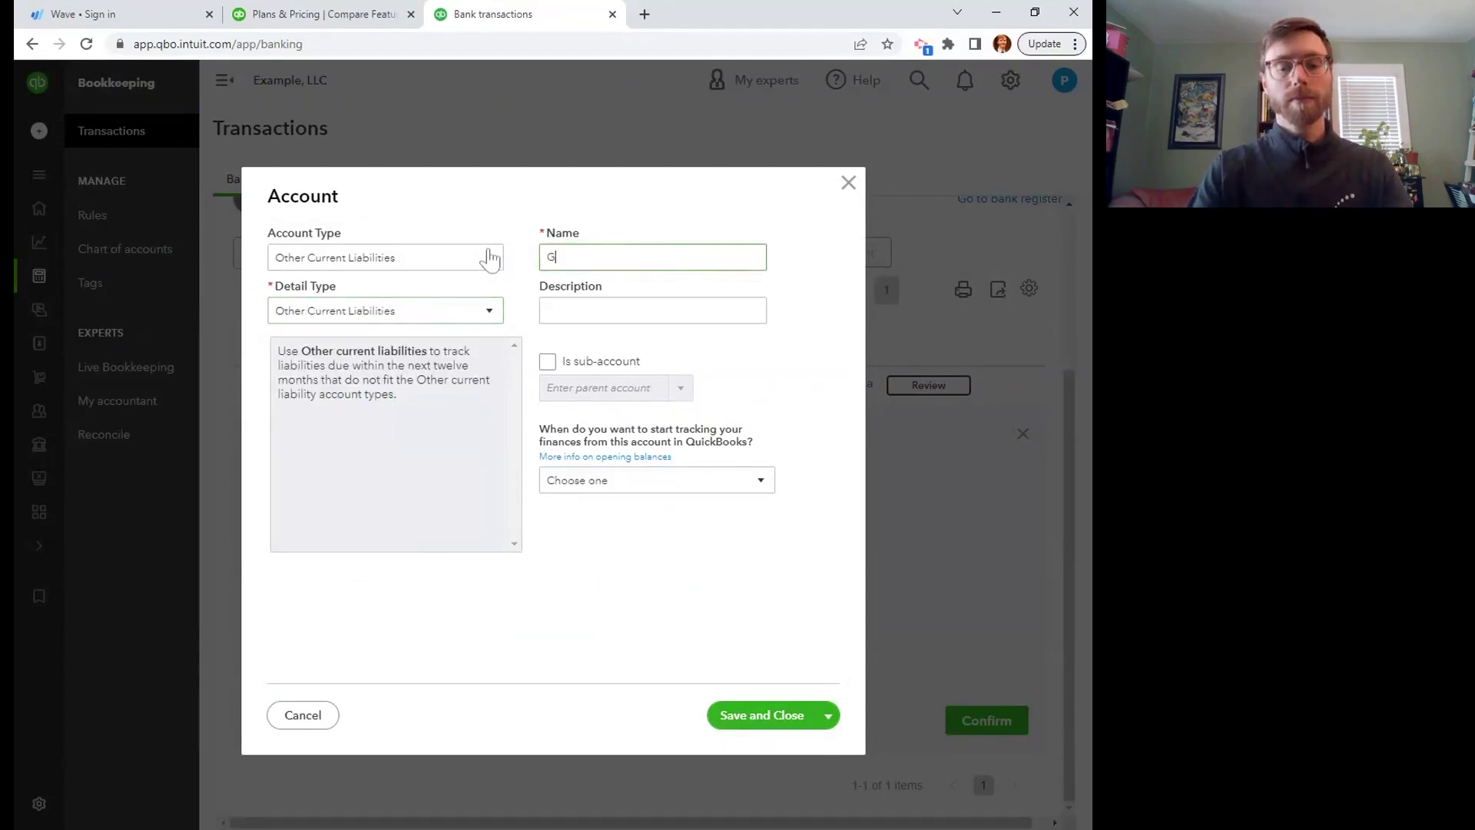
type("ift Card/C")
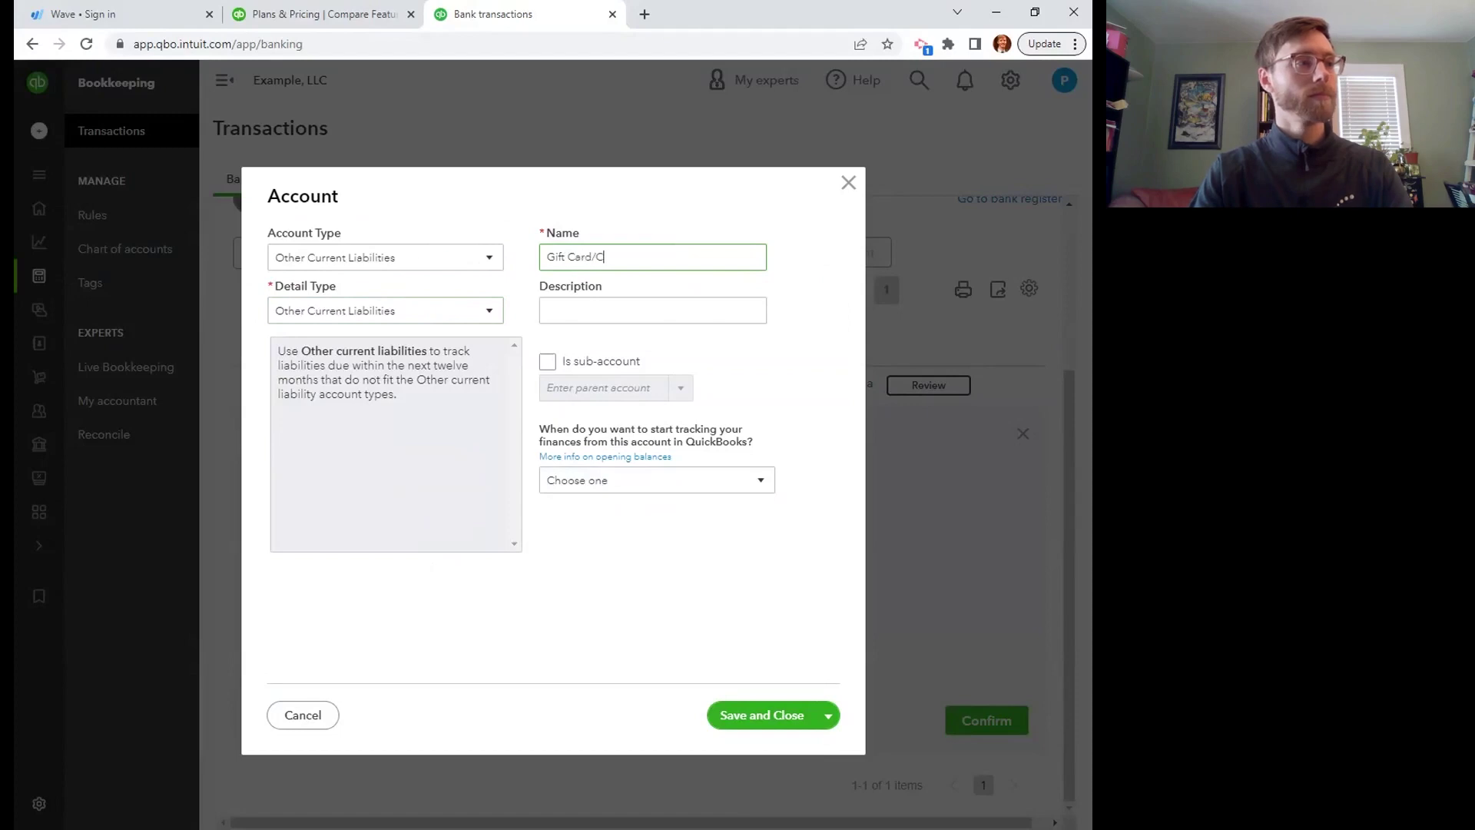
type("ertificate C")
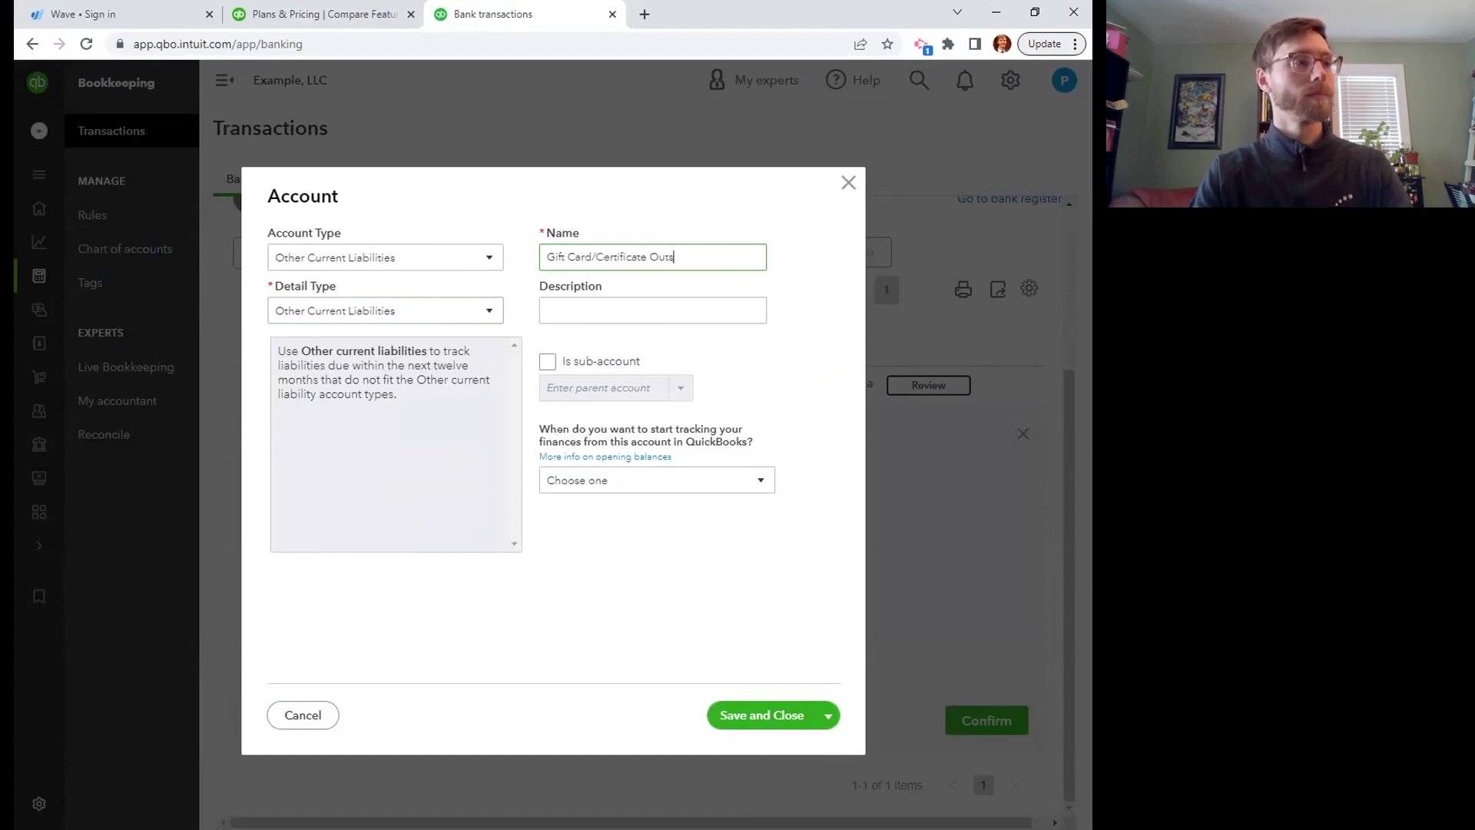
key("BackSpace")
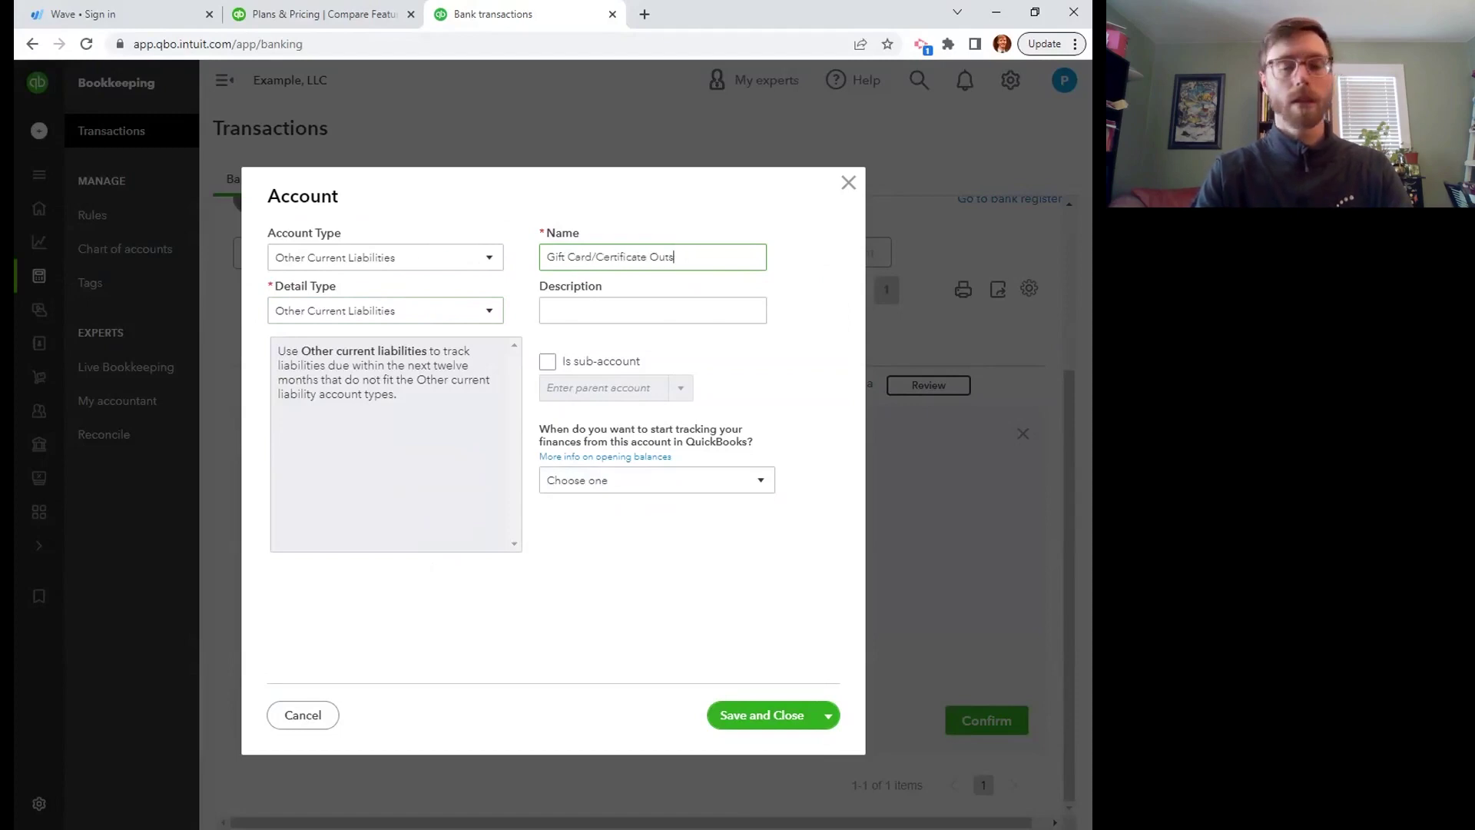
type("ta")
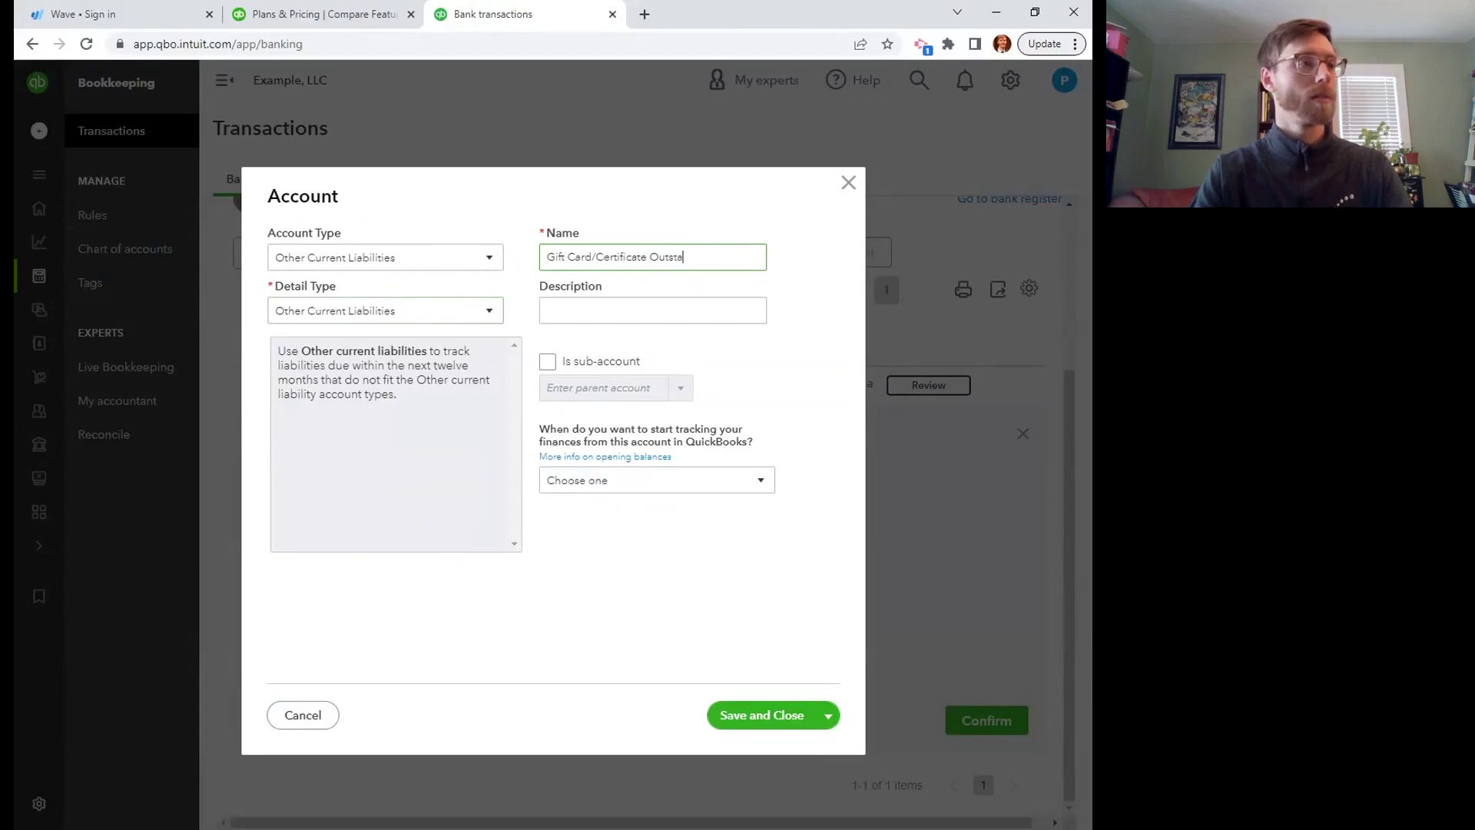
type("nding")
key("Tab")
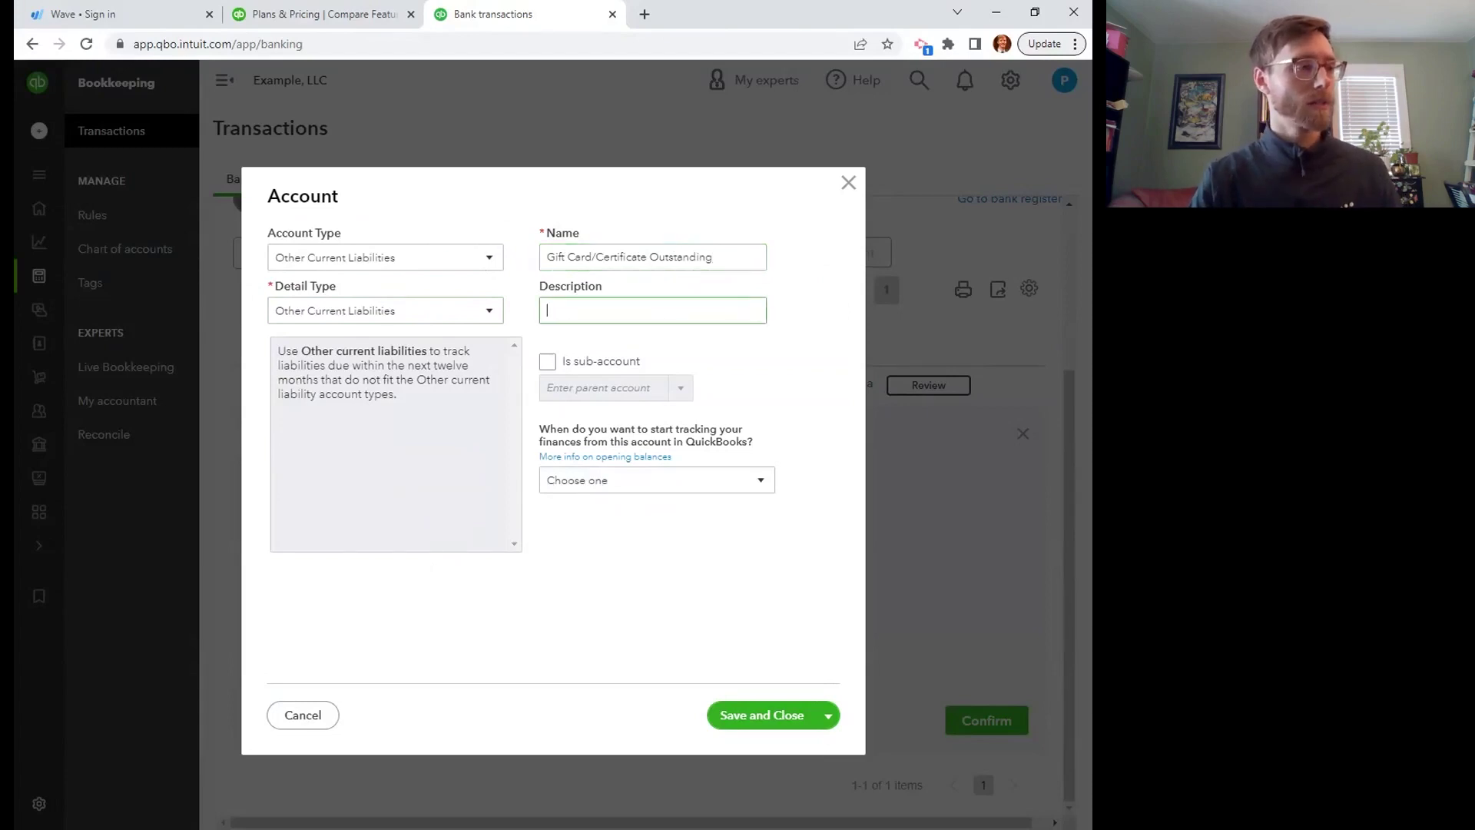
left_click(547, 361)
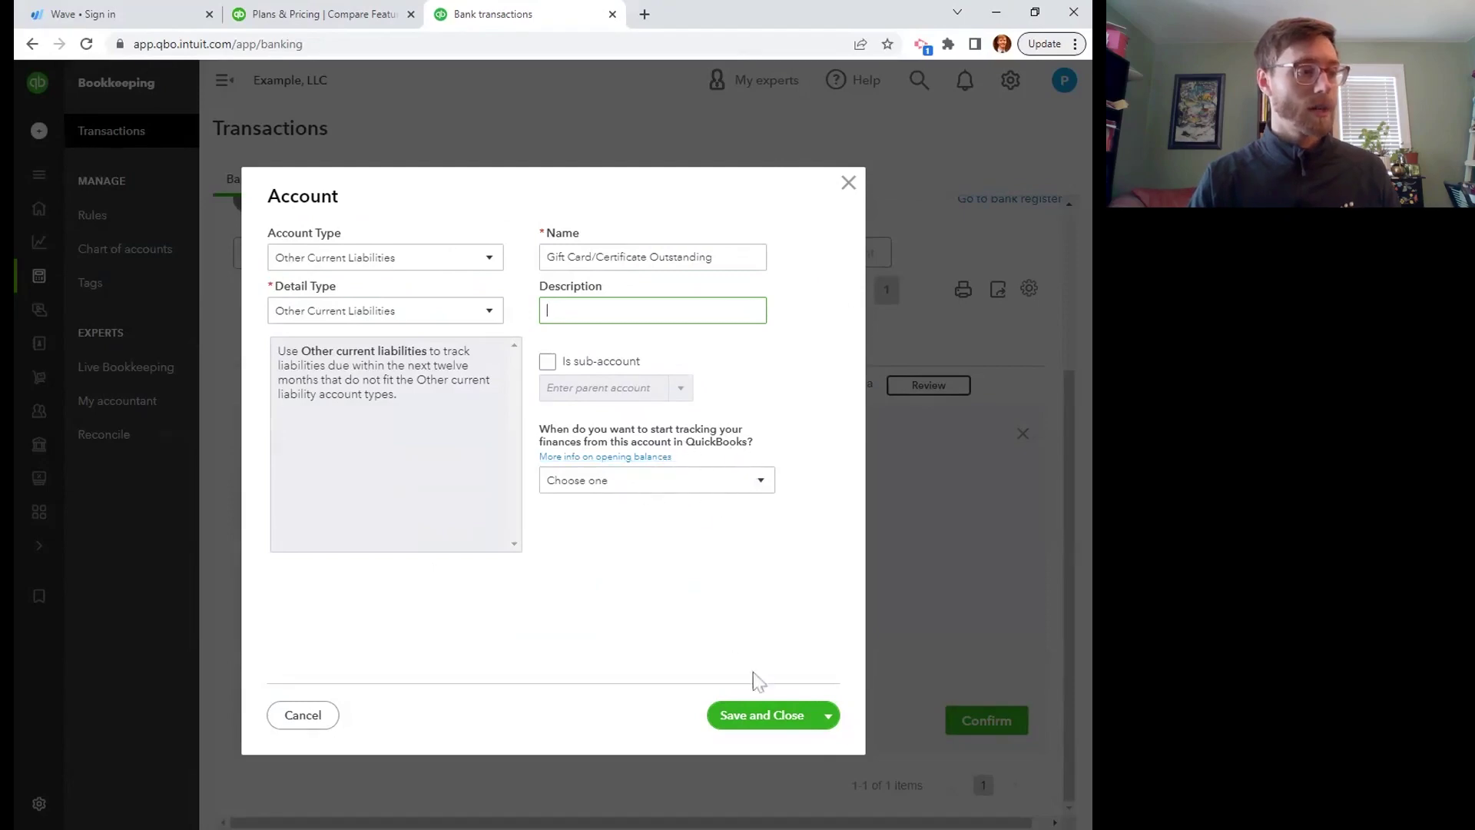
left_click(788, 726)
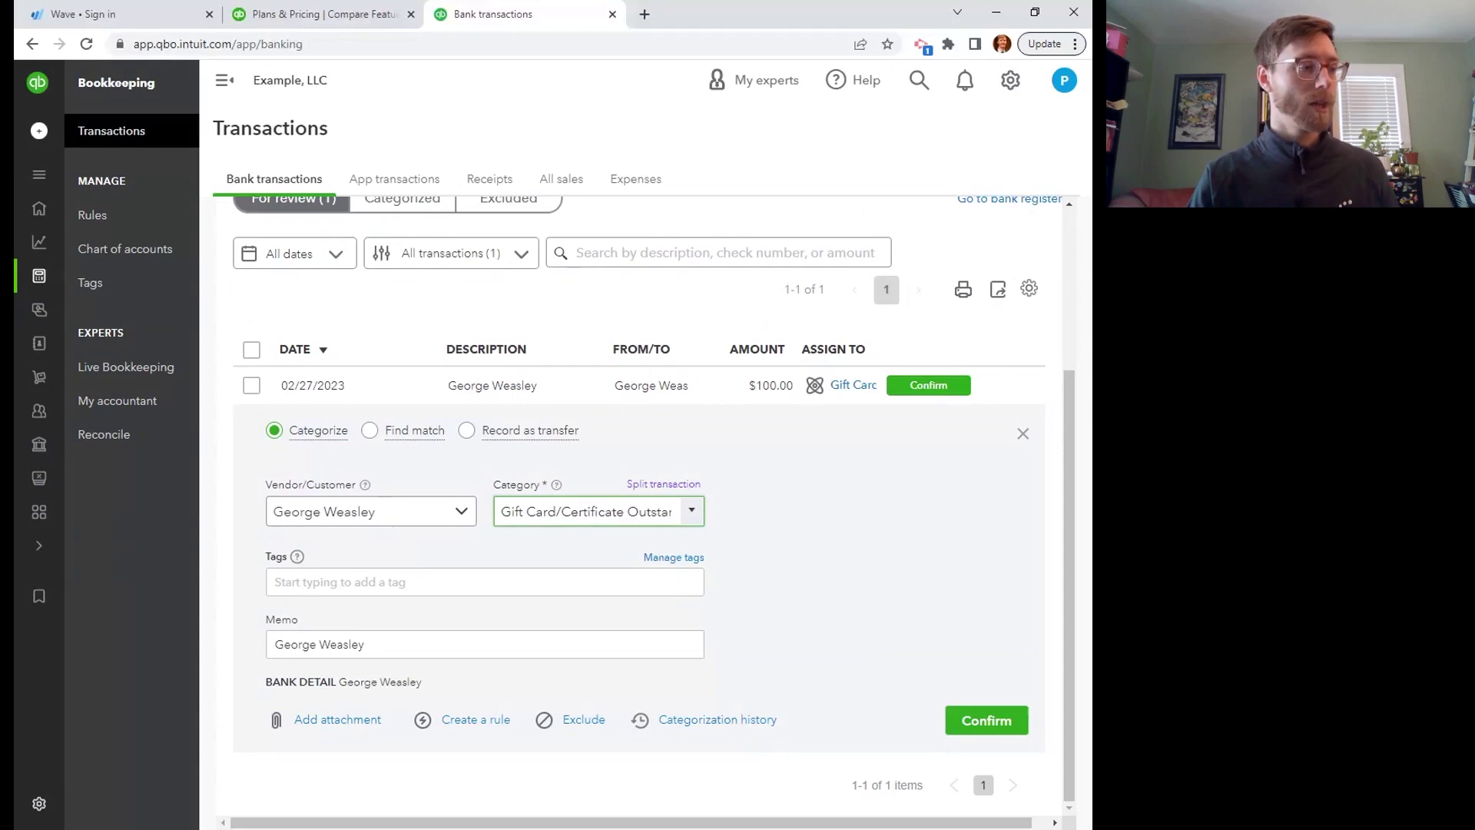
Add a memo naming the gift card's recipient and confirm the $100.00 deposit
left_click(366, 644)
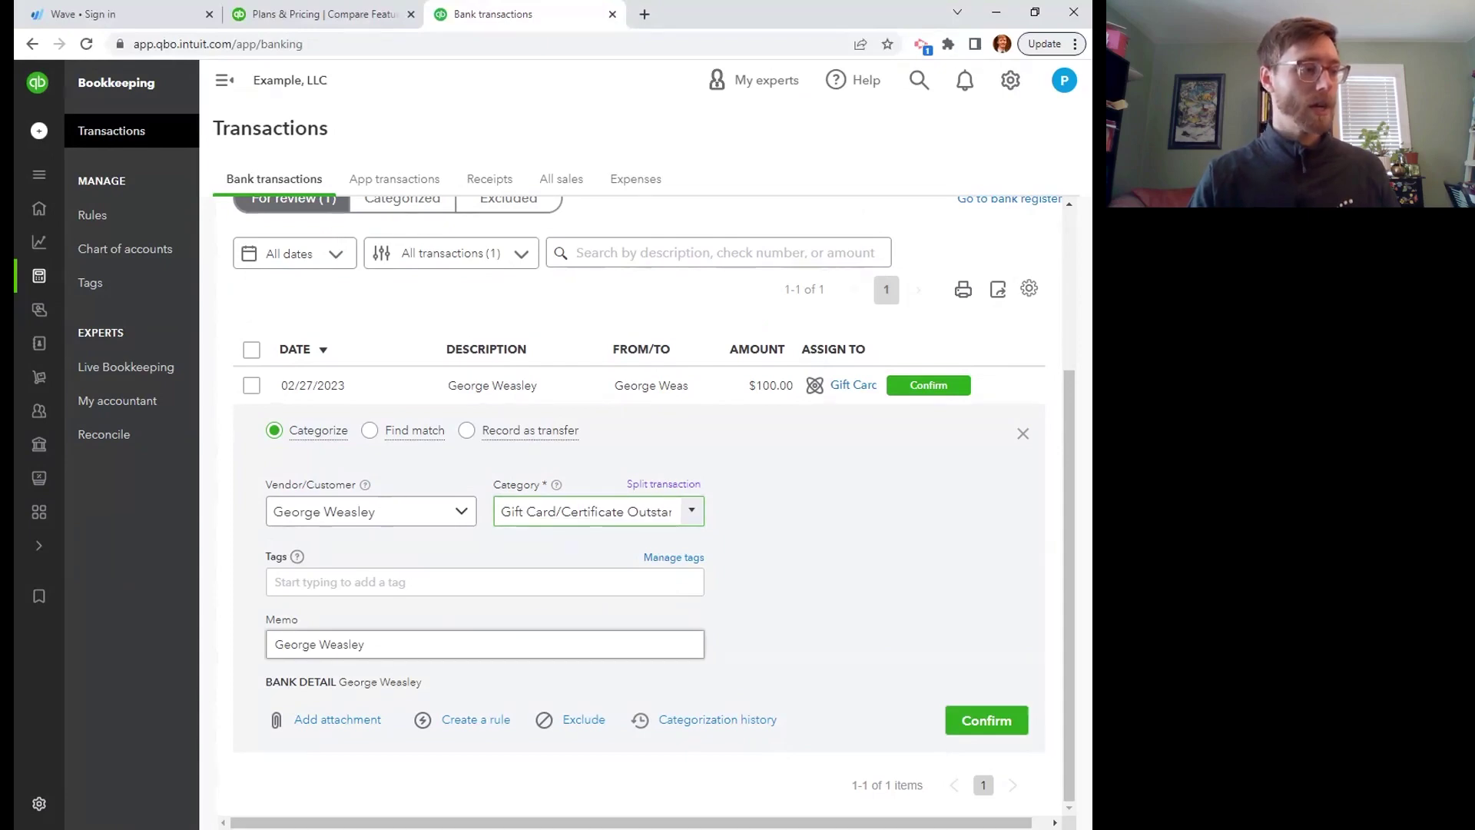
type("for Moll")
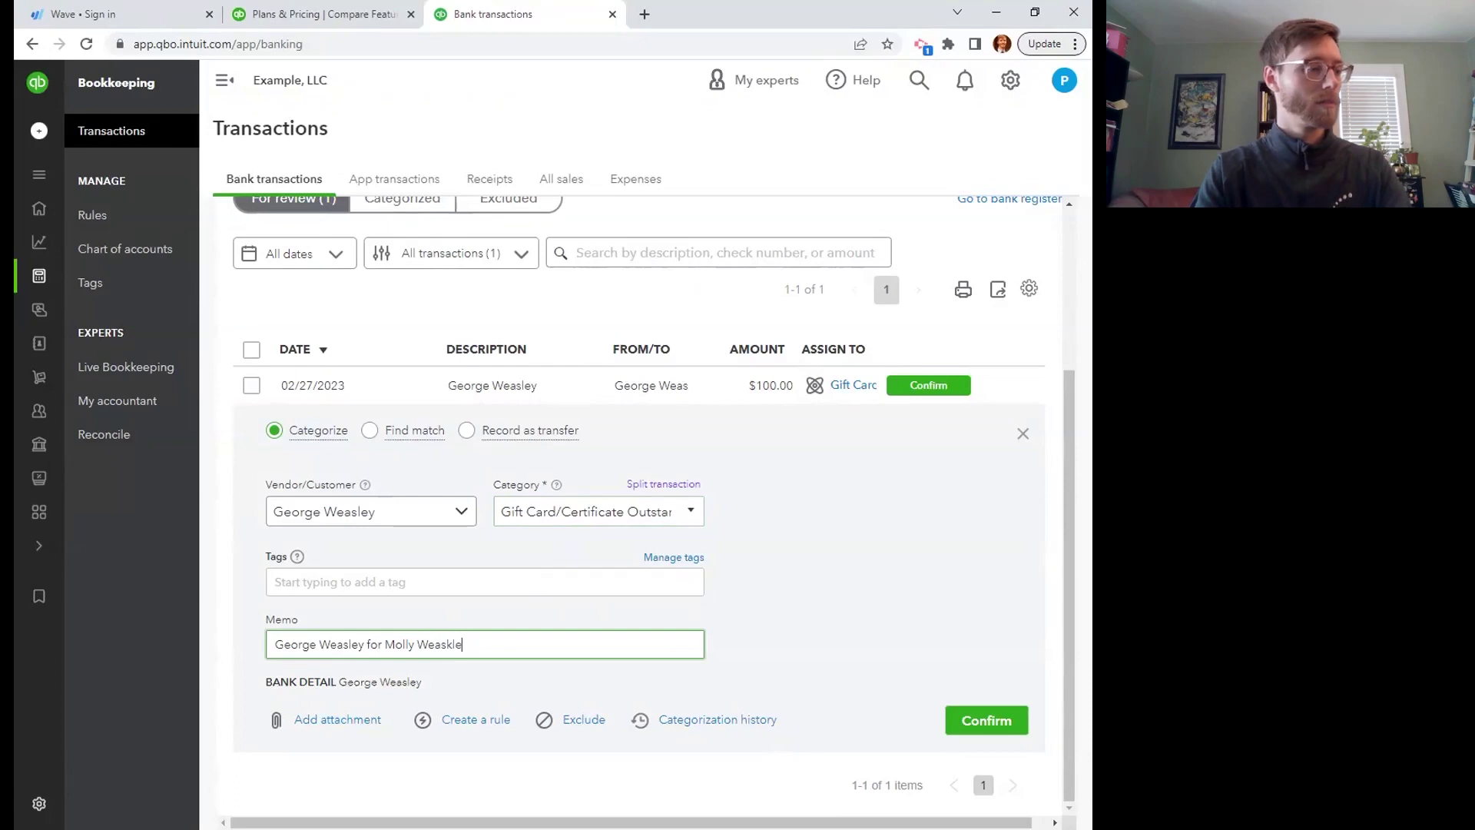
type("y Weasley")
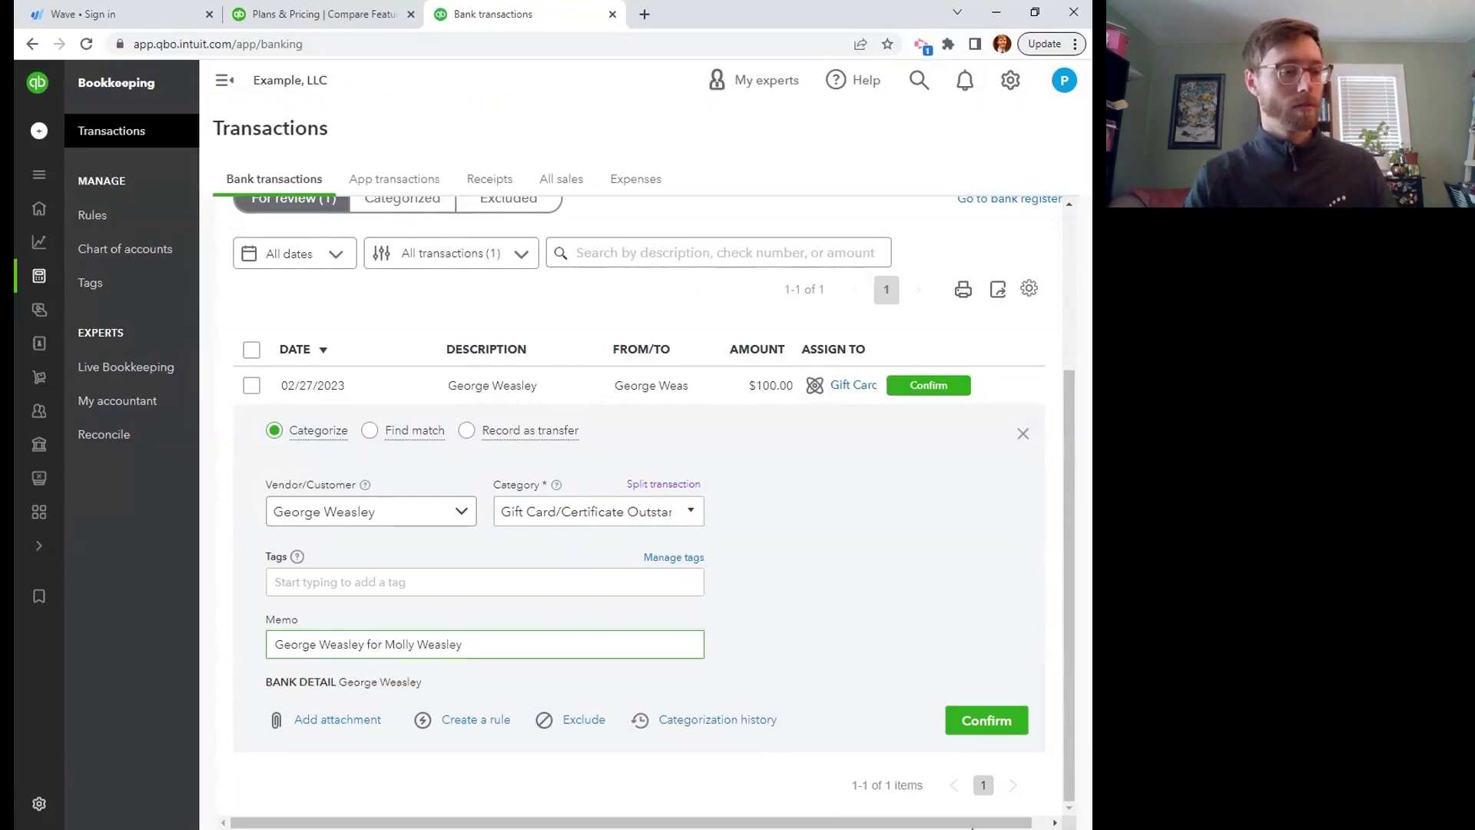
left_click(988, 722)
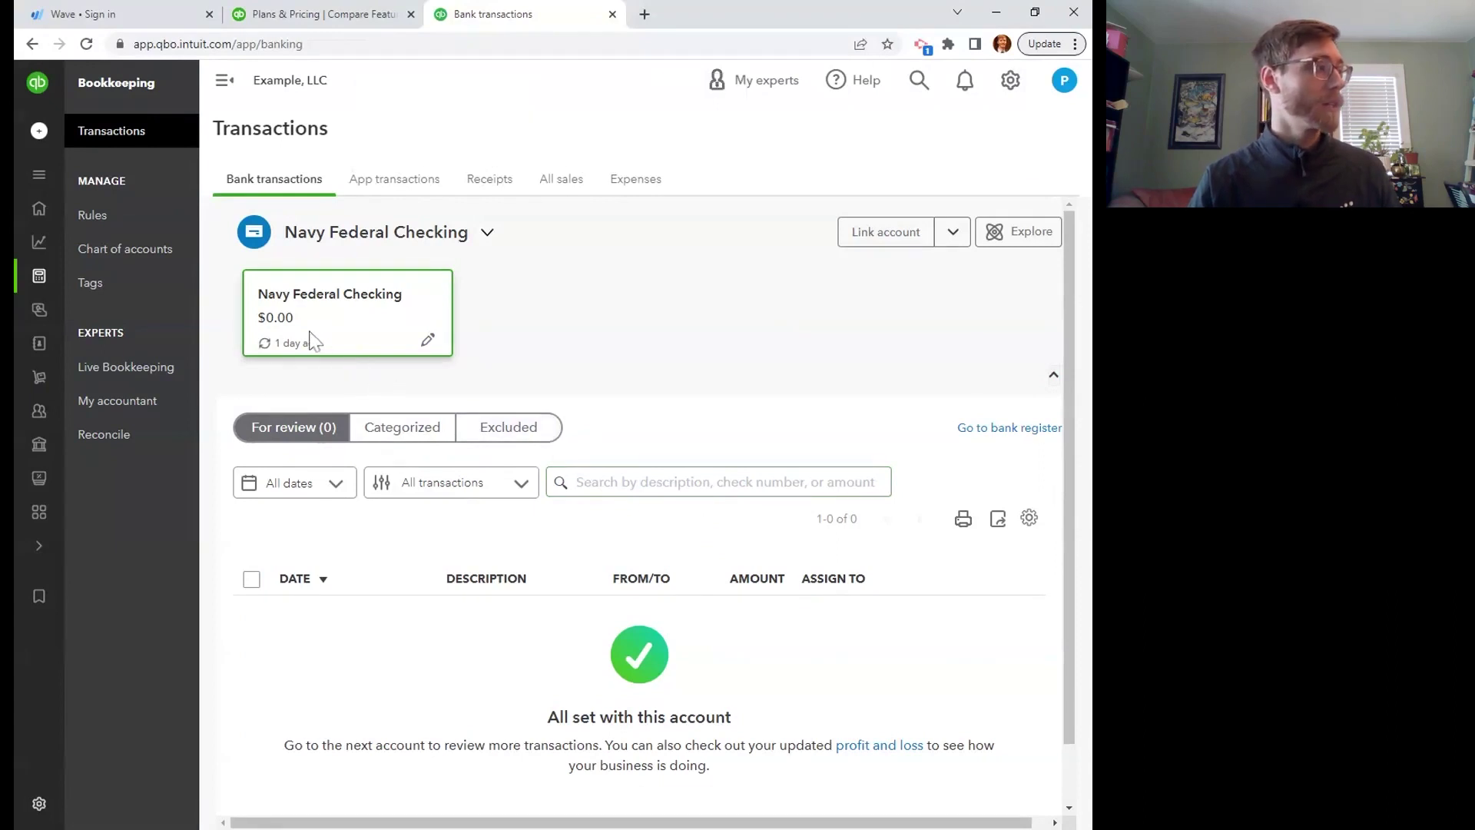
mouse_move(43, 221)
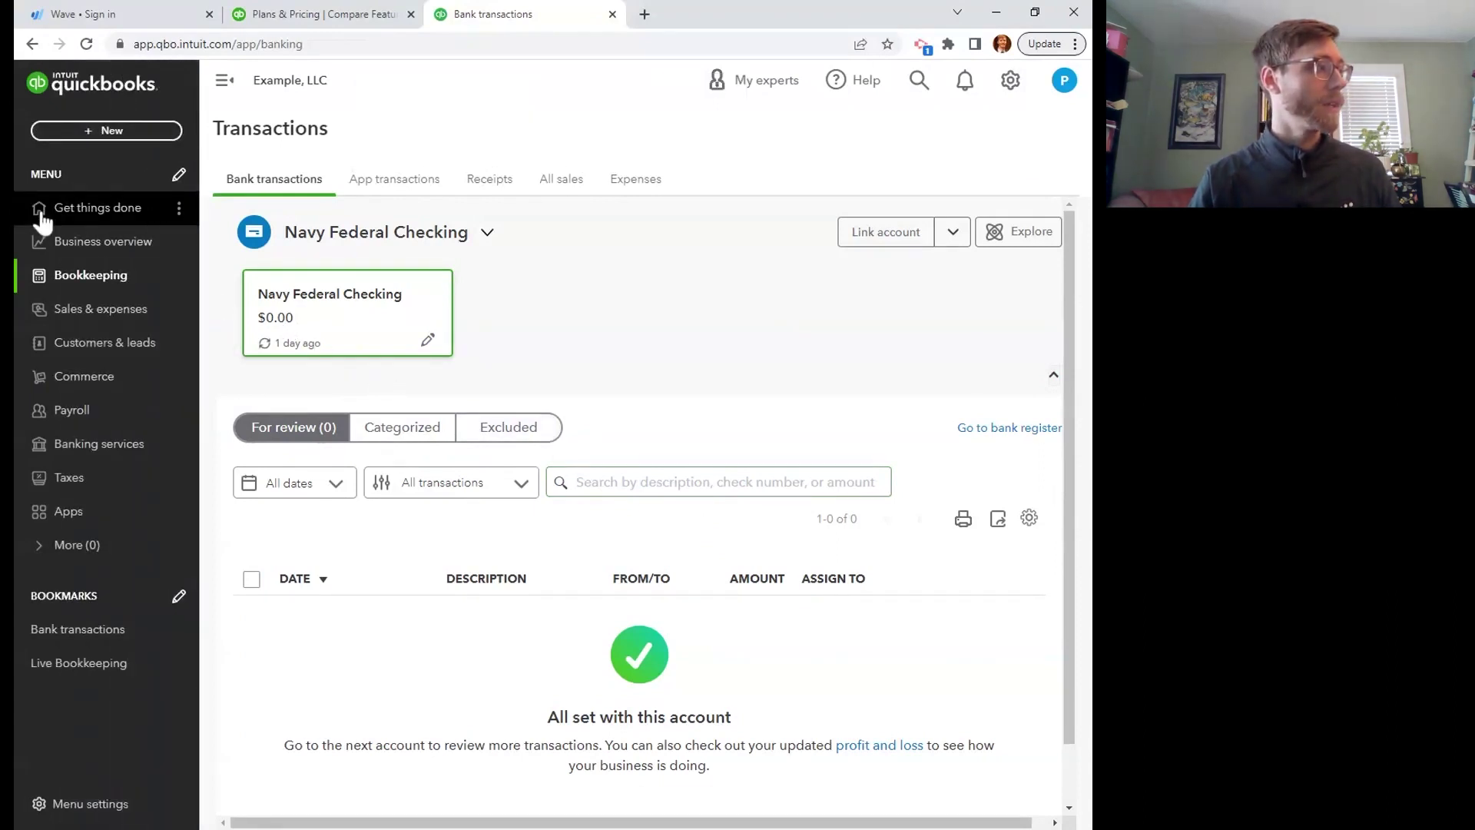
left_click(100, 132)
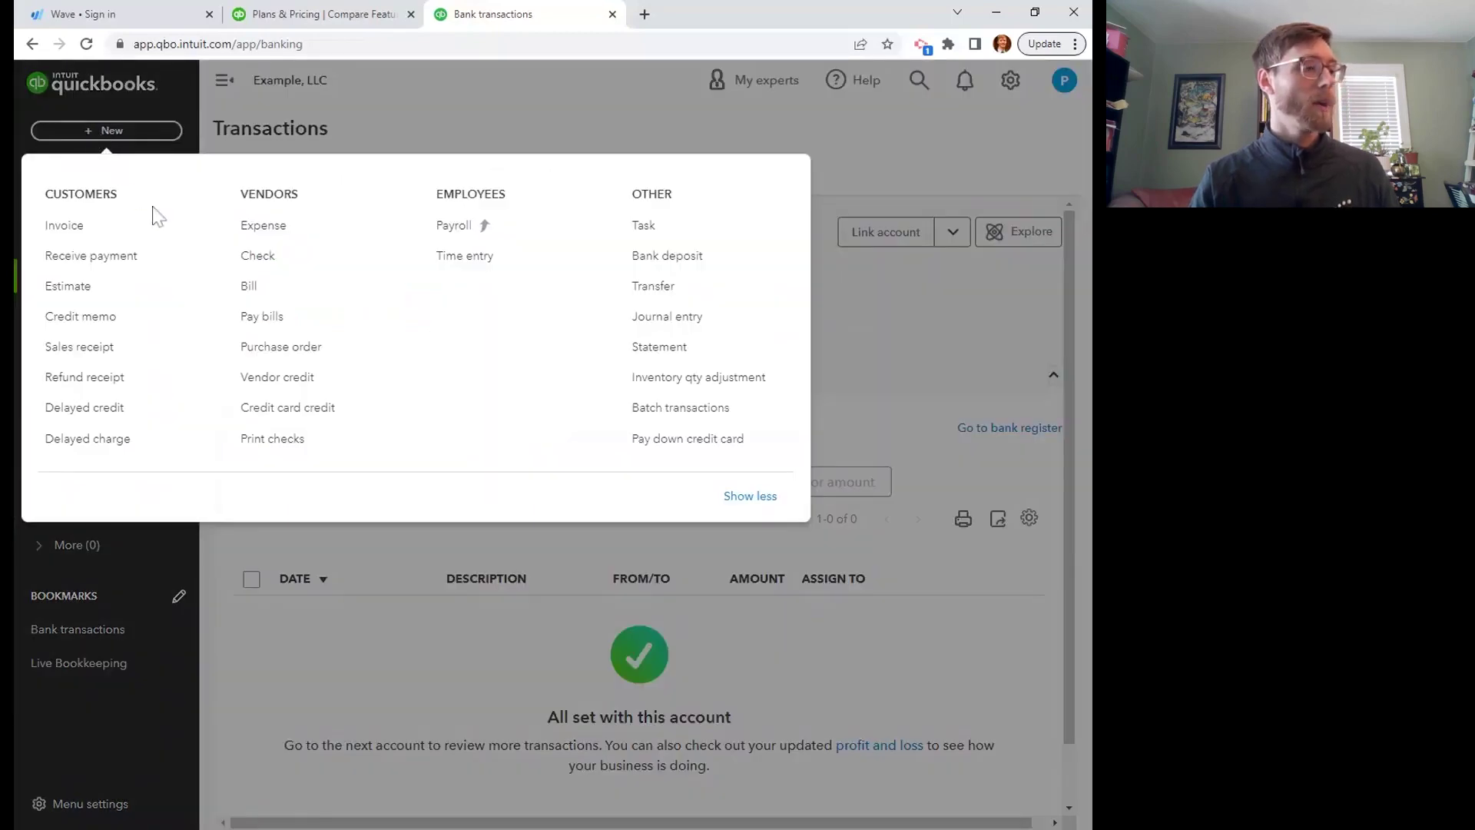
Start journal entry 3 dated 05/25/2023
left_click(667, 329)
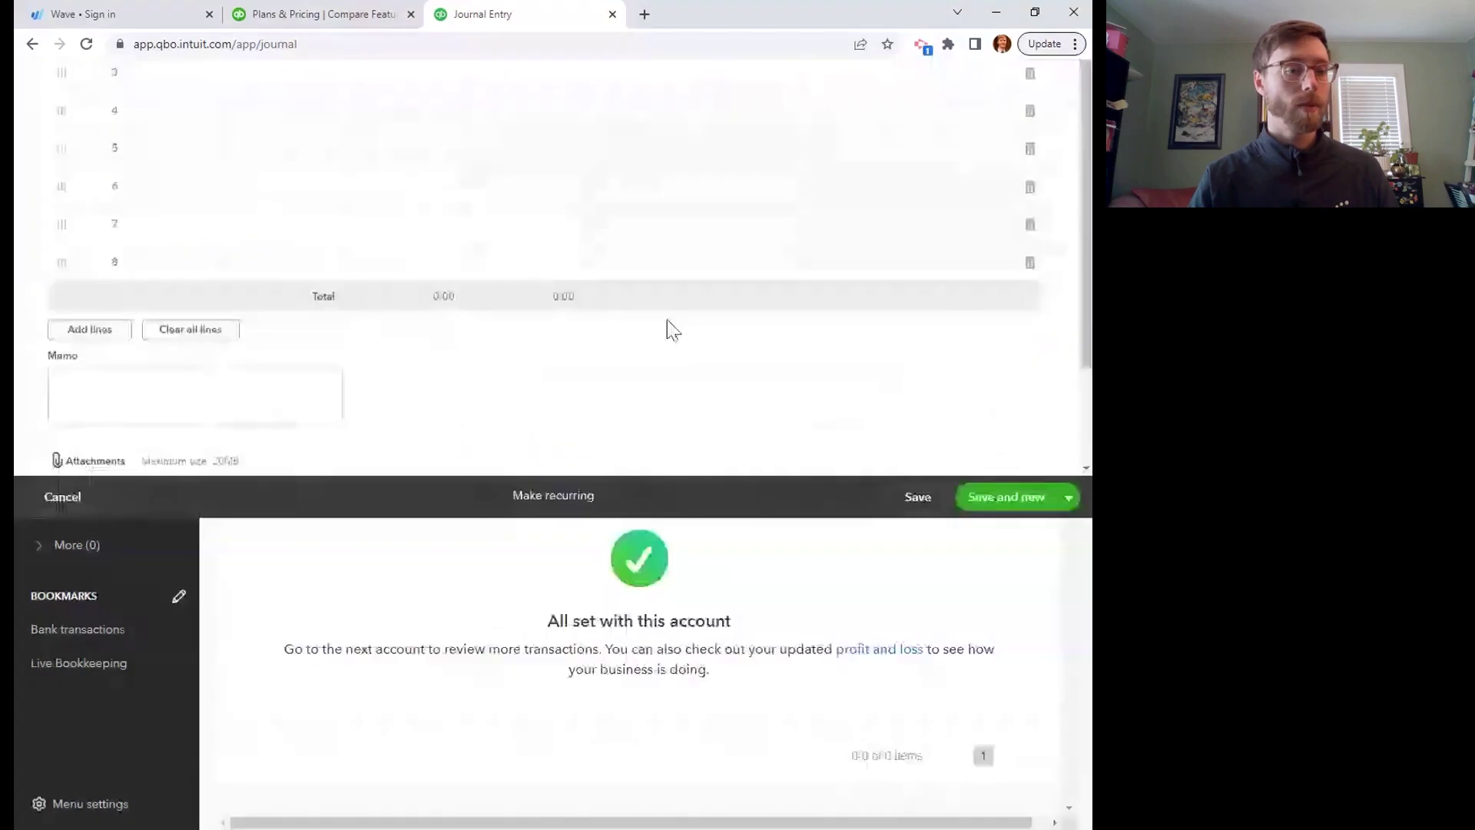
left_click(117, 205)
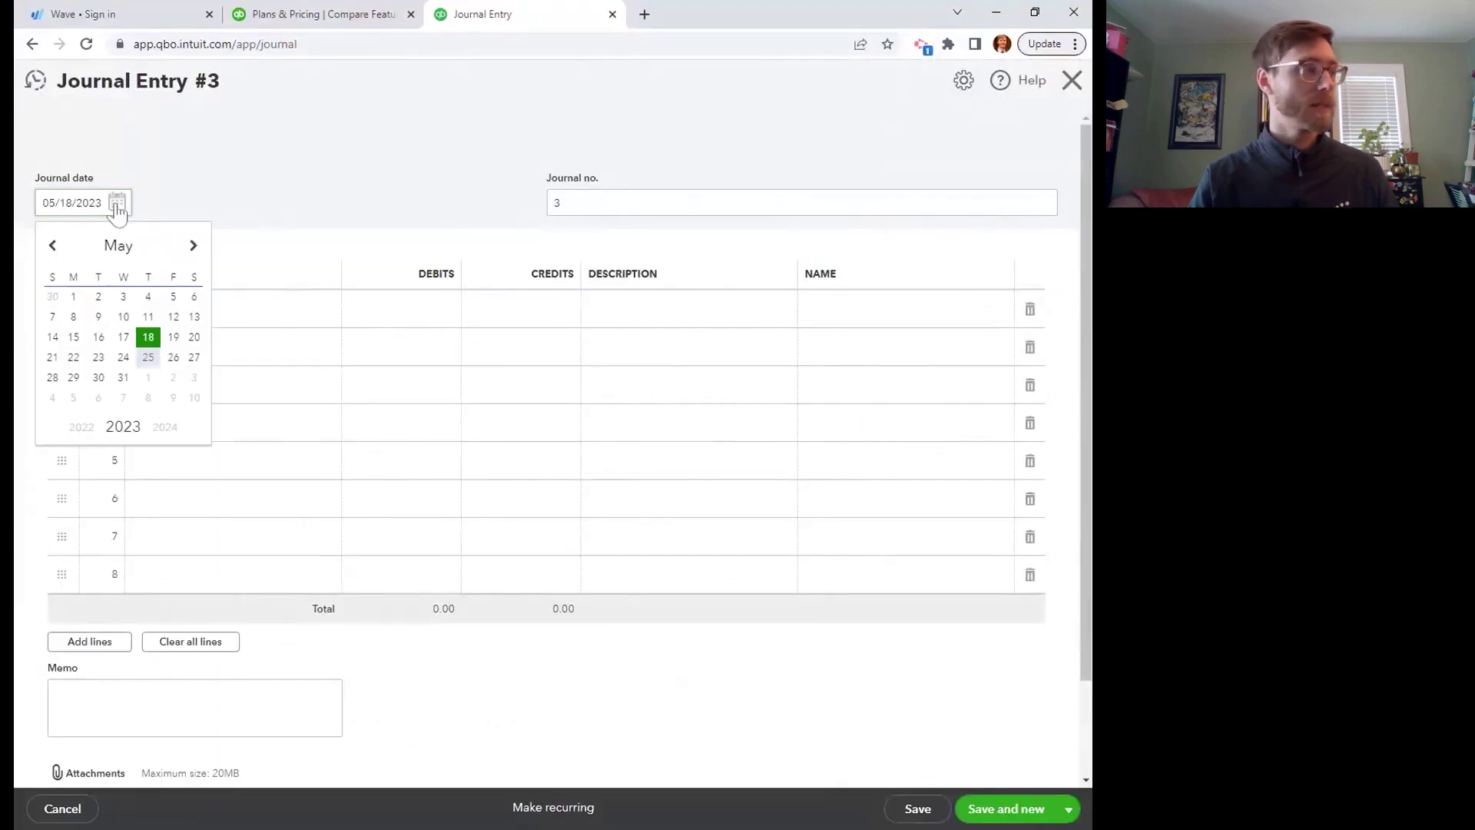
left_click(151, 360)
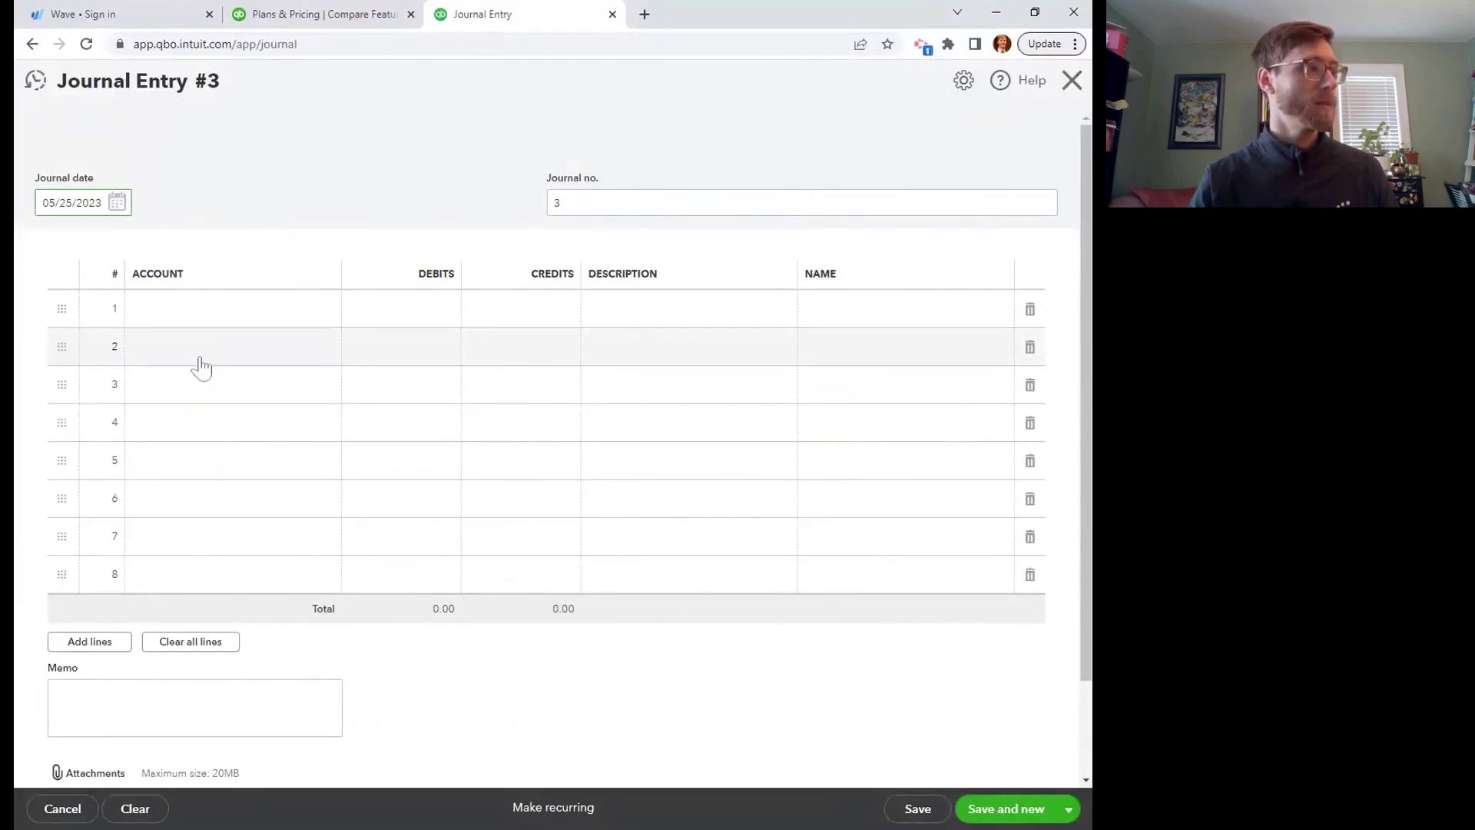
Debit Gift Card/Certificate Outstanding 100.00 on the first journal line
left_click(210, 317)
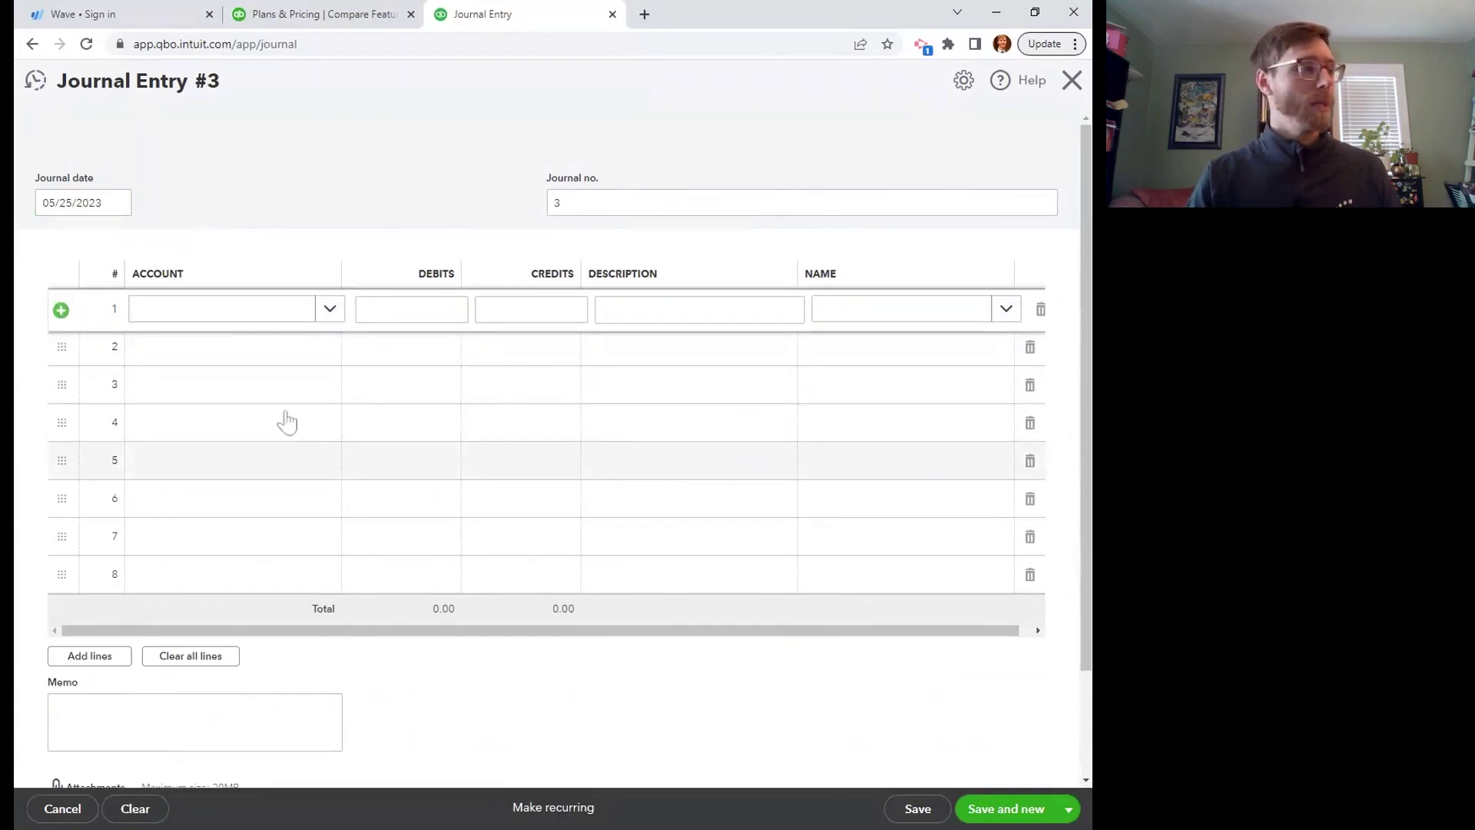
left_click(231, 315)
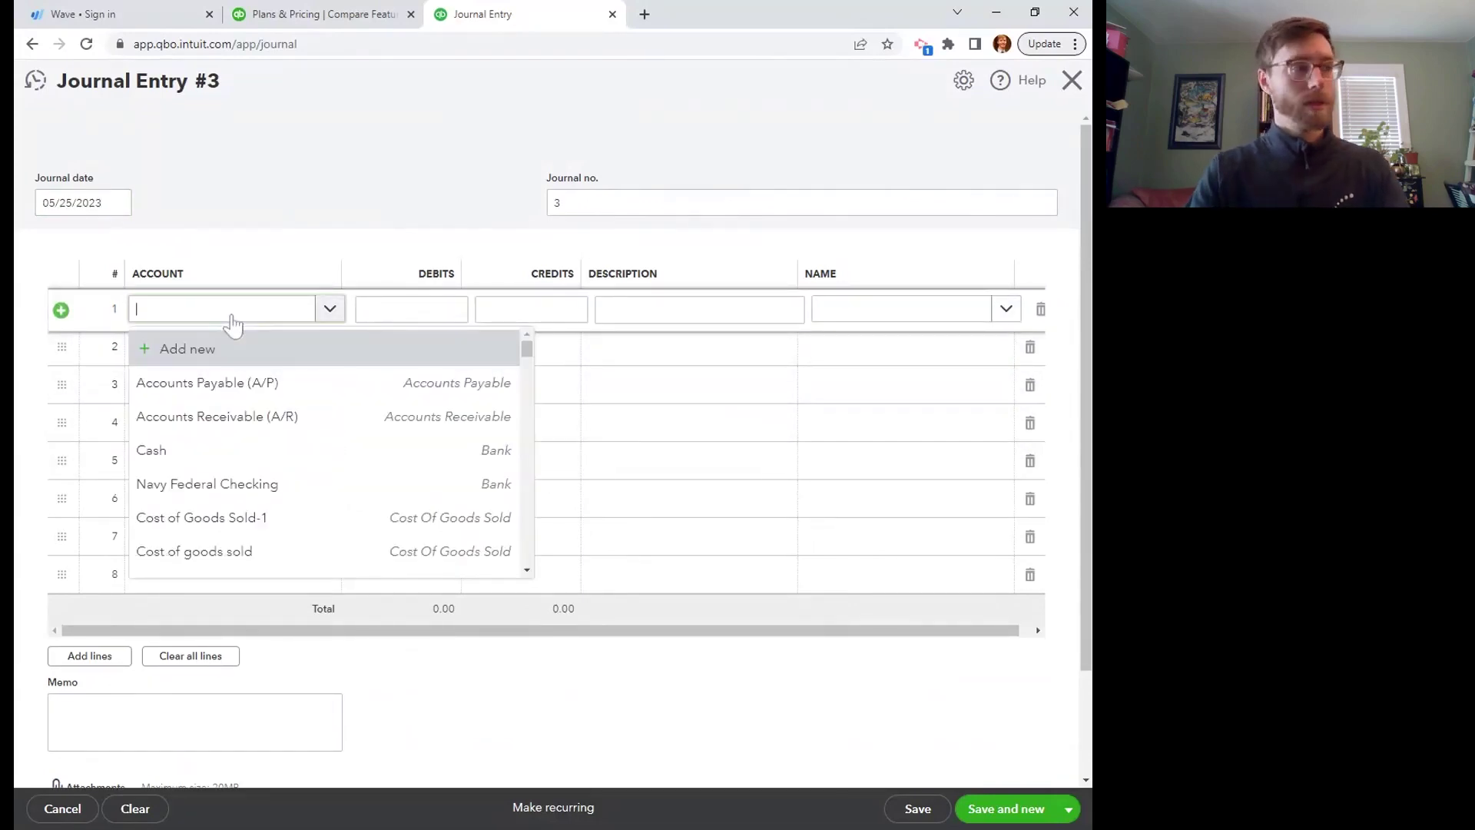
type("gift")
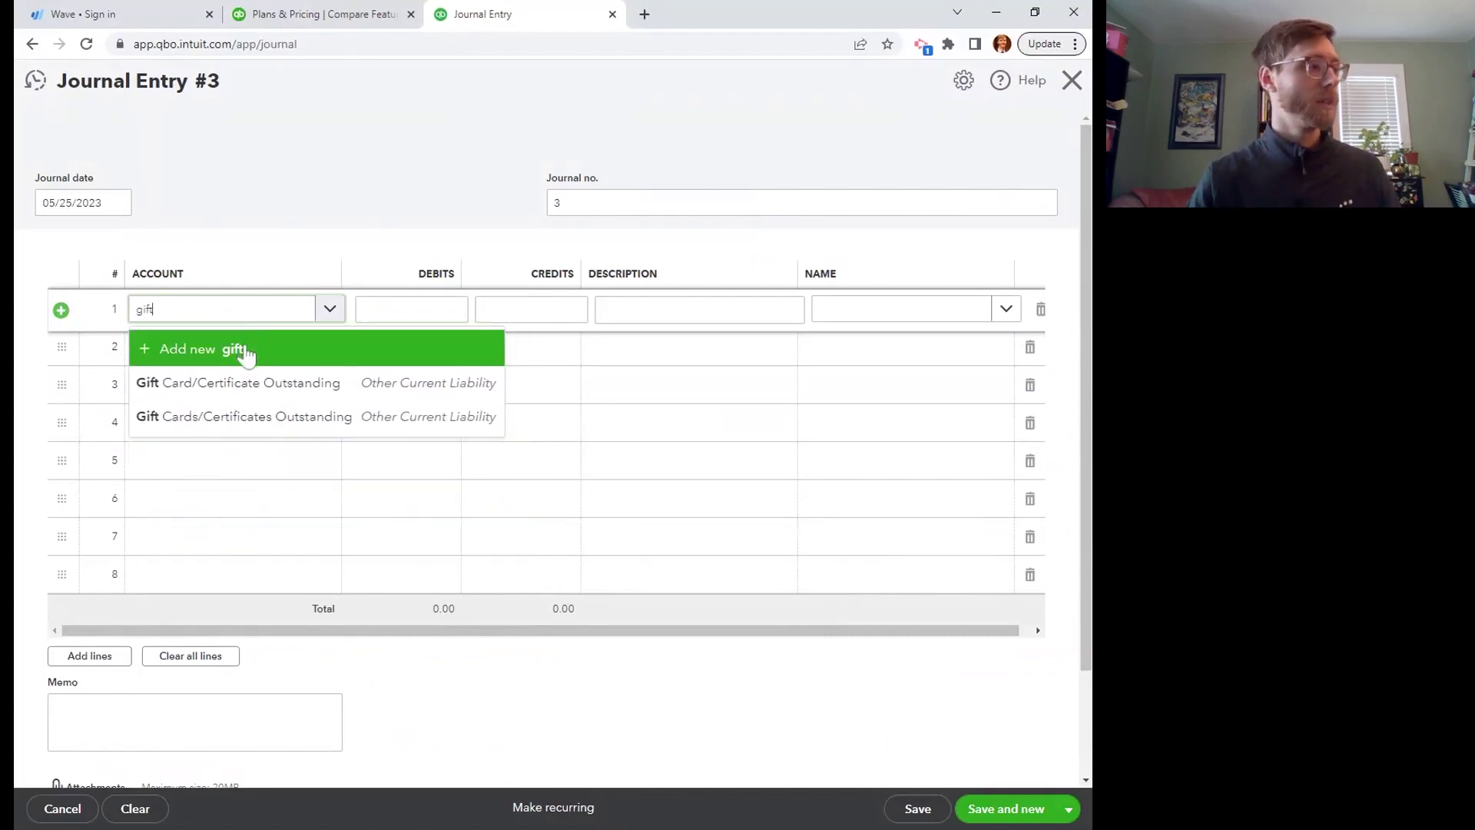
left_click(235, 385)
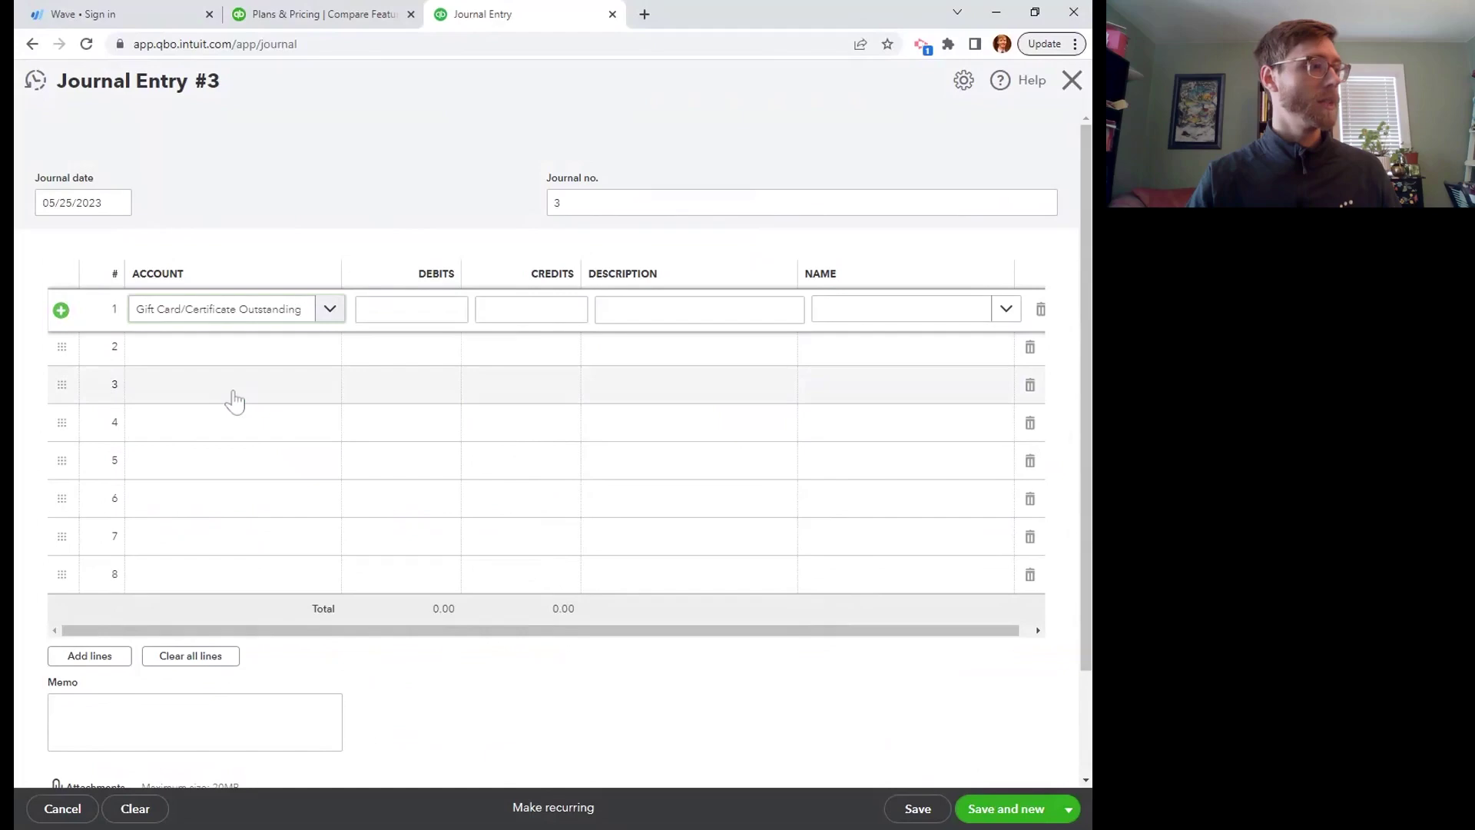
left_click(407, 309)
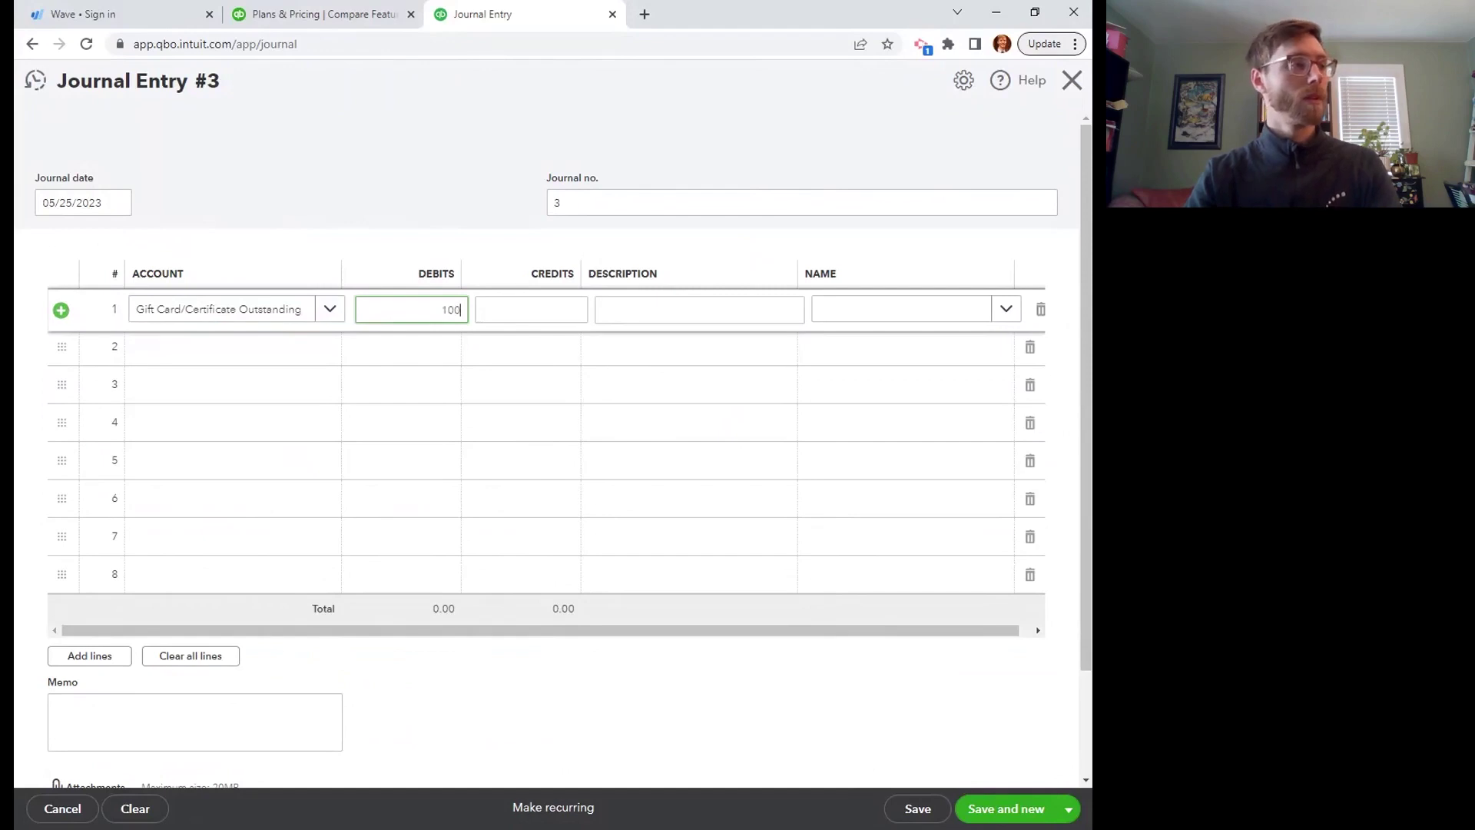
key("Tab")
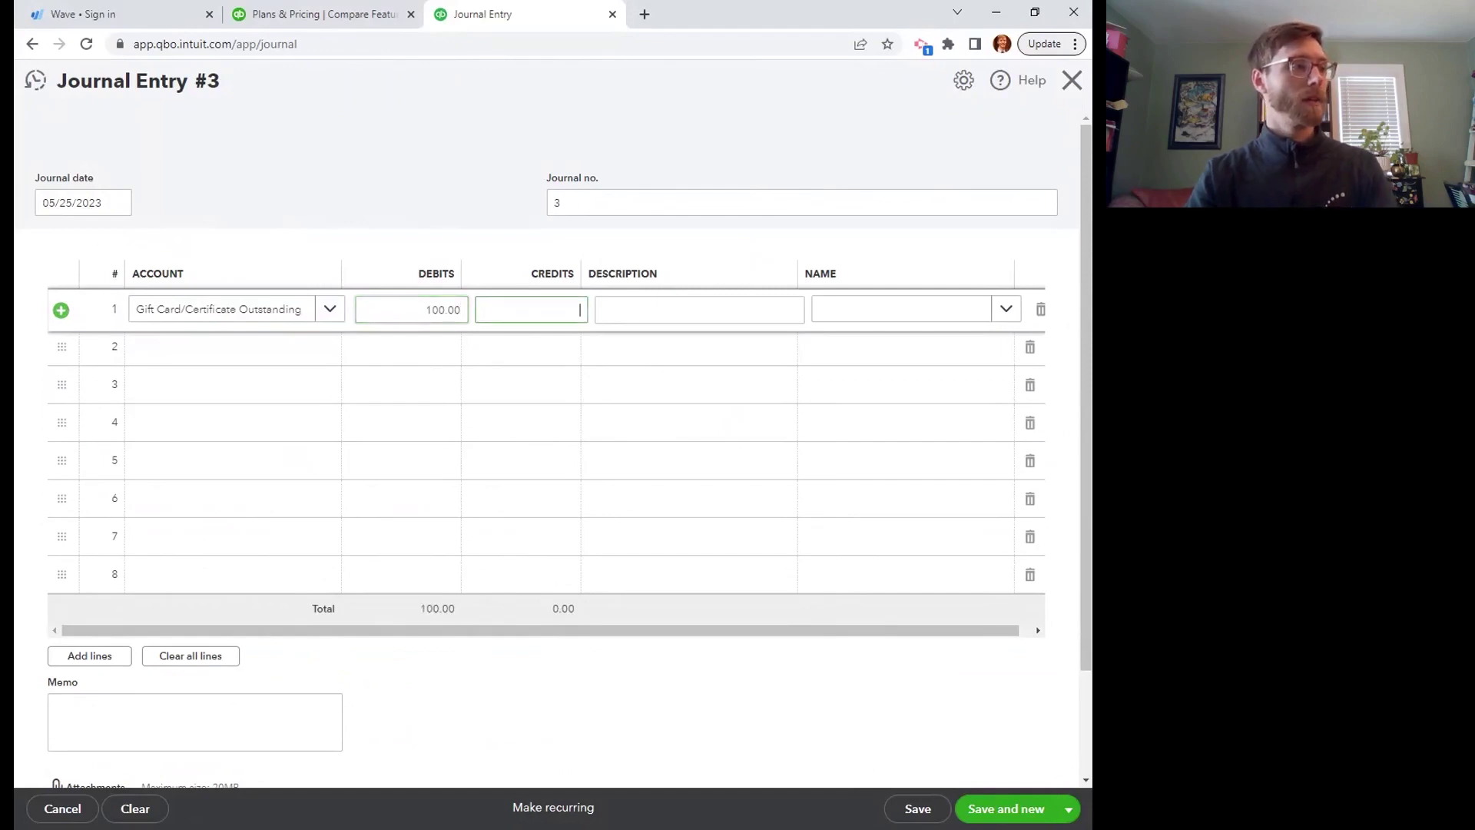
Credit Floral Revenue 100.00 on the second journal line
left_click(245, 355)
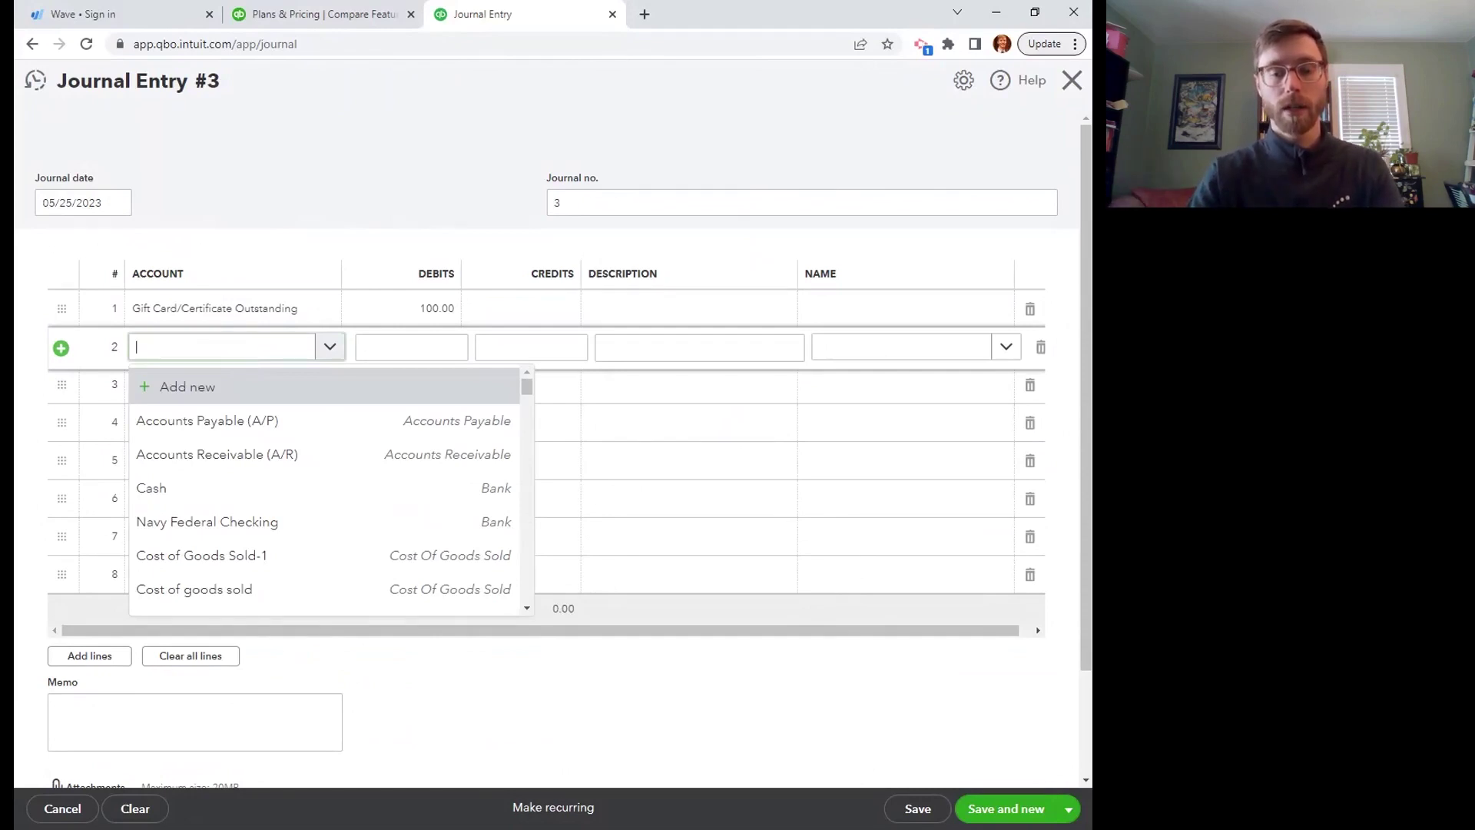
type("flo")
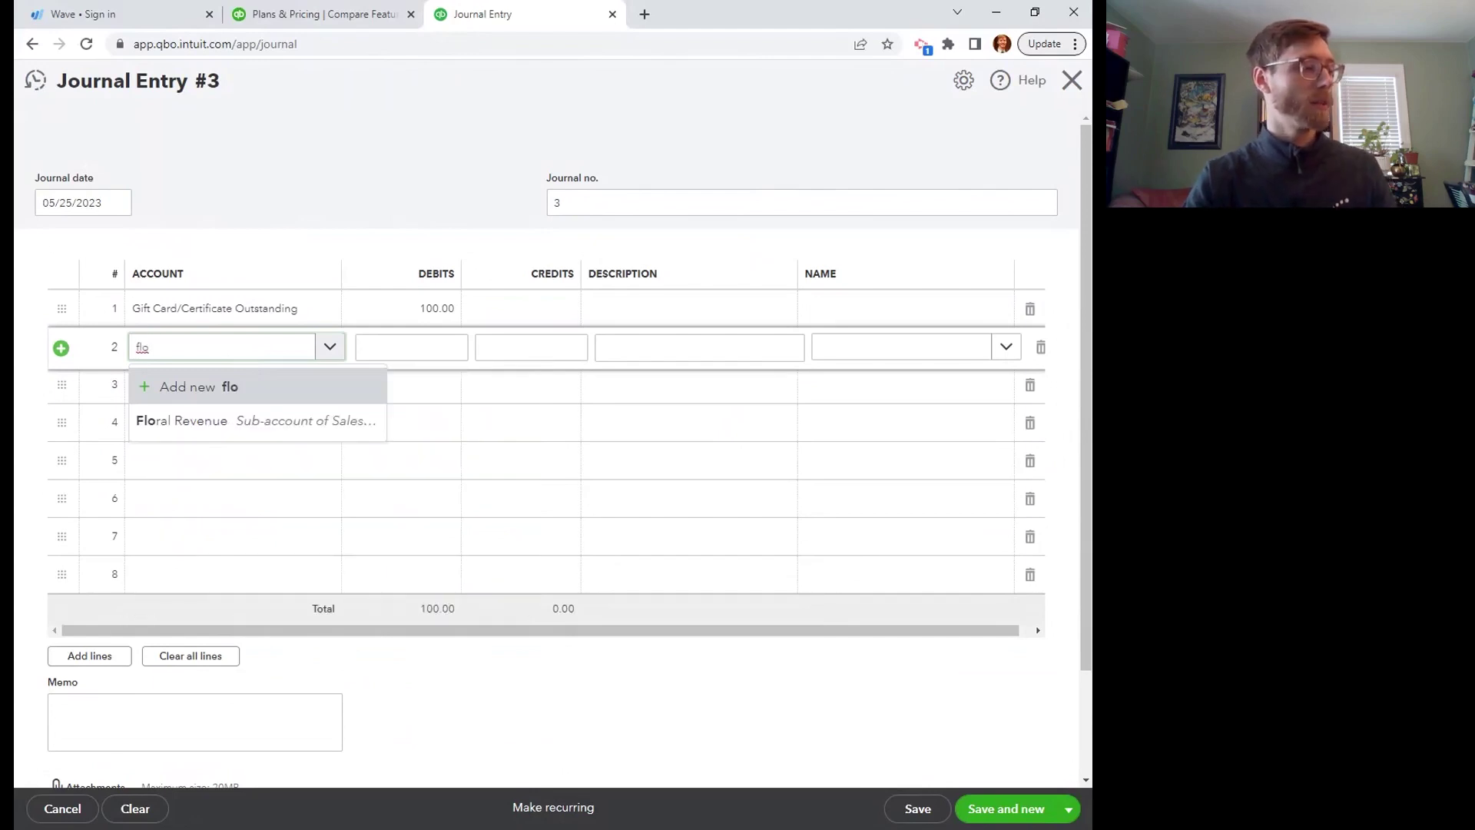
left_click(236, 421)
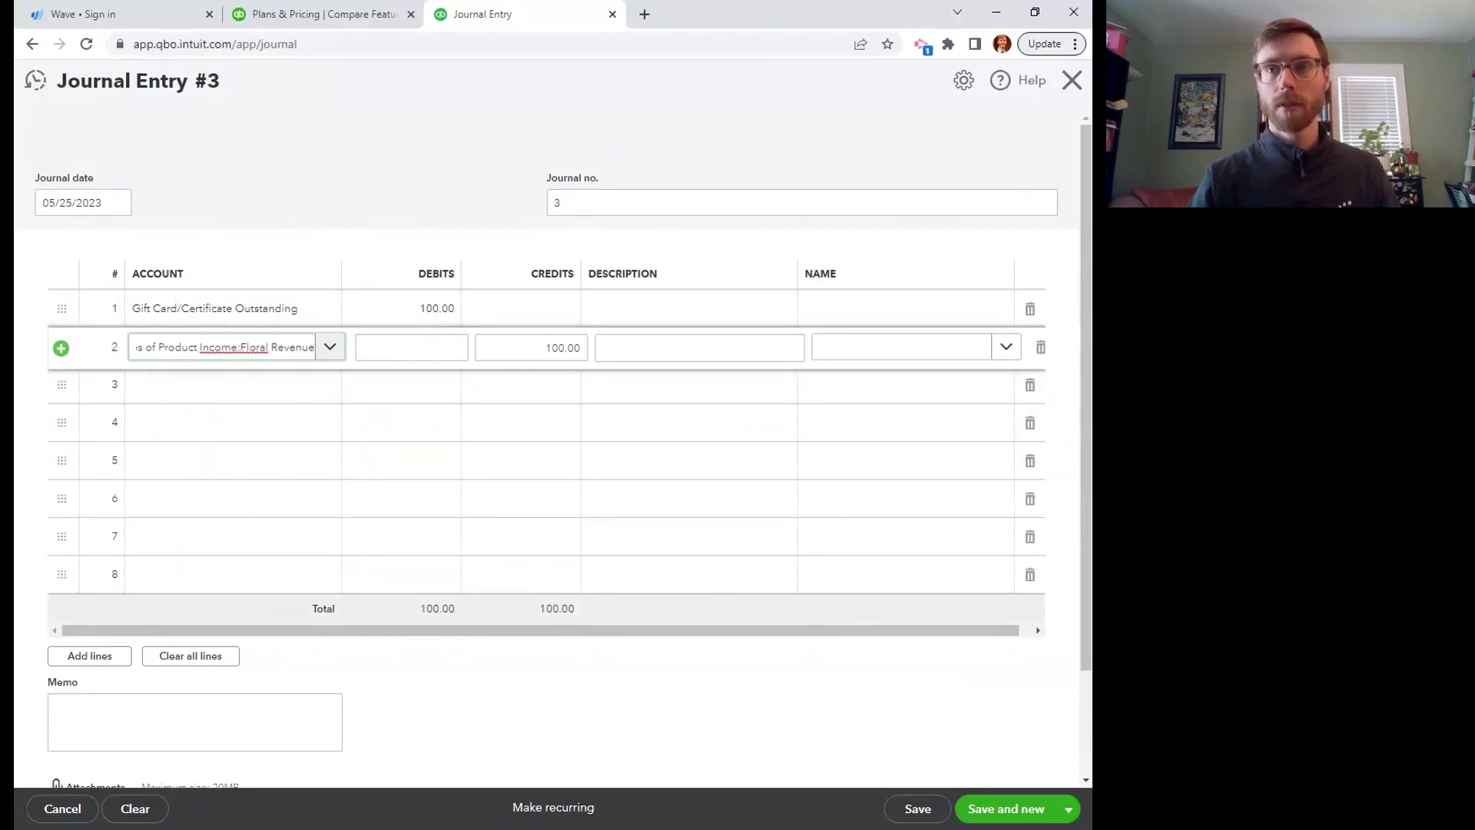
key("alt+Tab")
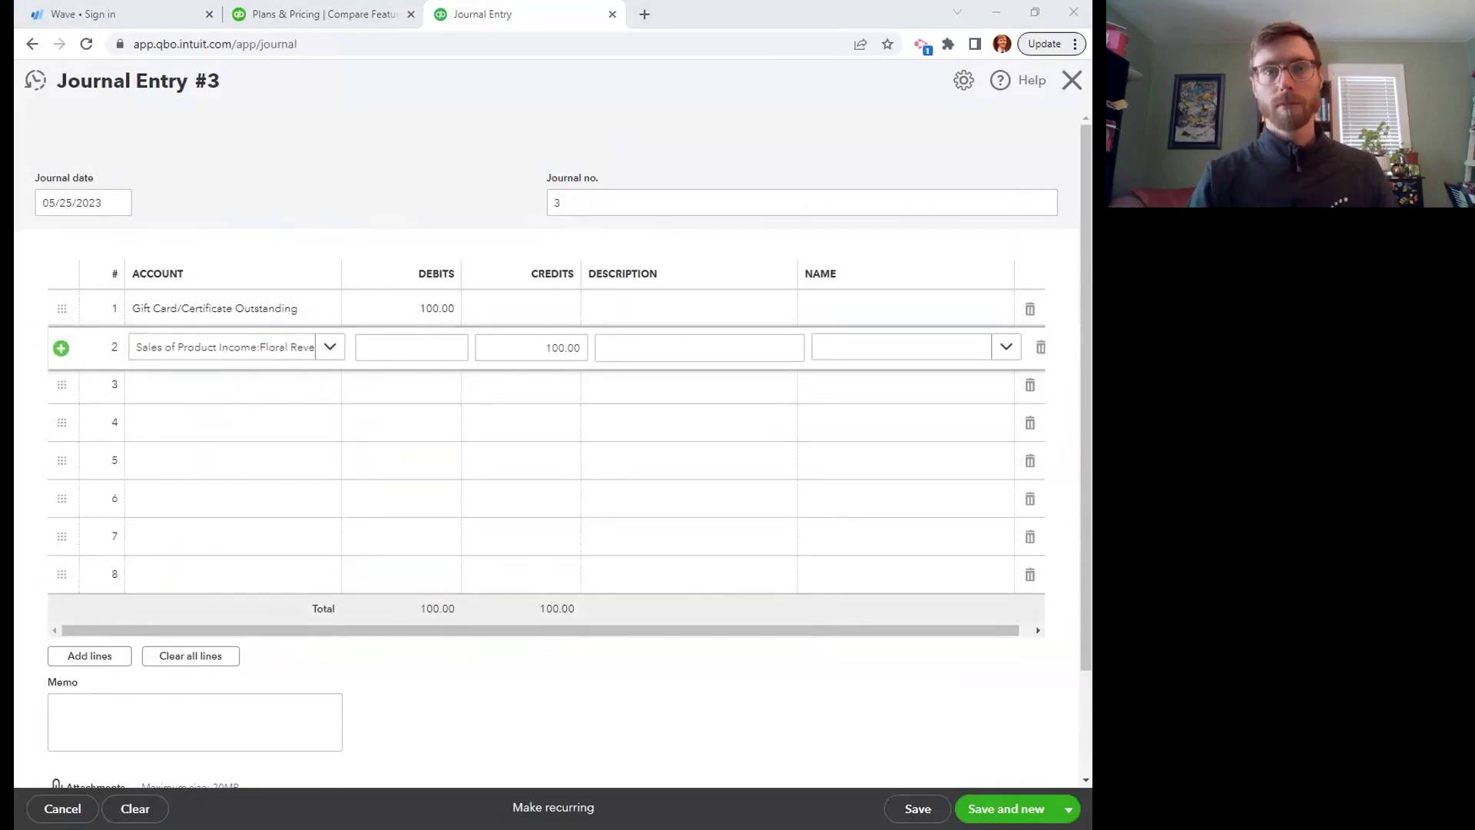
Check the 100.00 debit and credit amounts and save journal entry 3
left_click(434, 310)
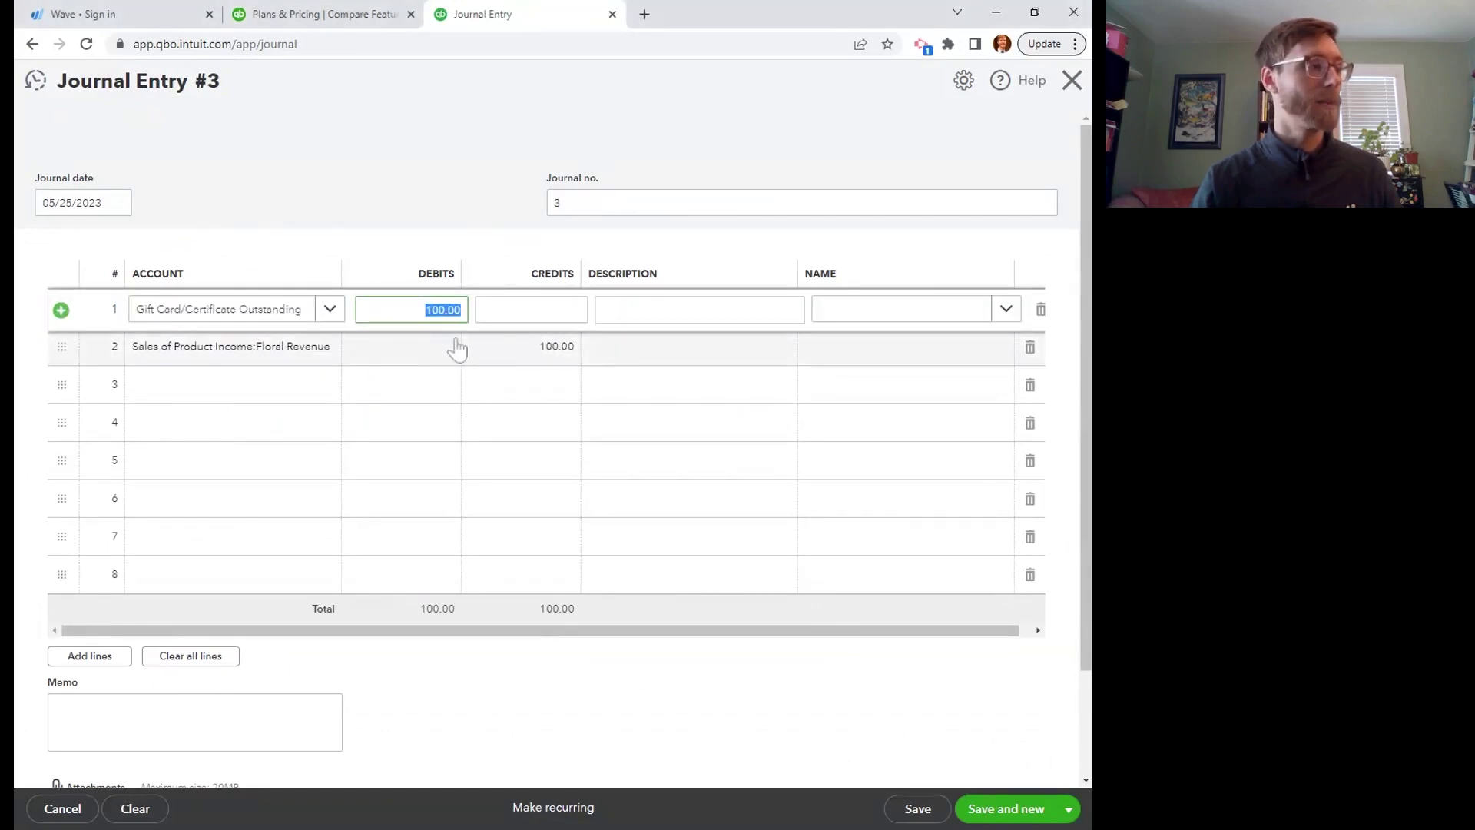
left_click(528, 364)
left_click(527, 364)
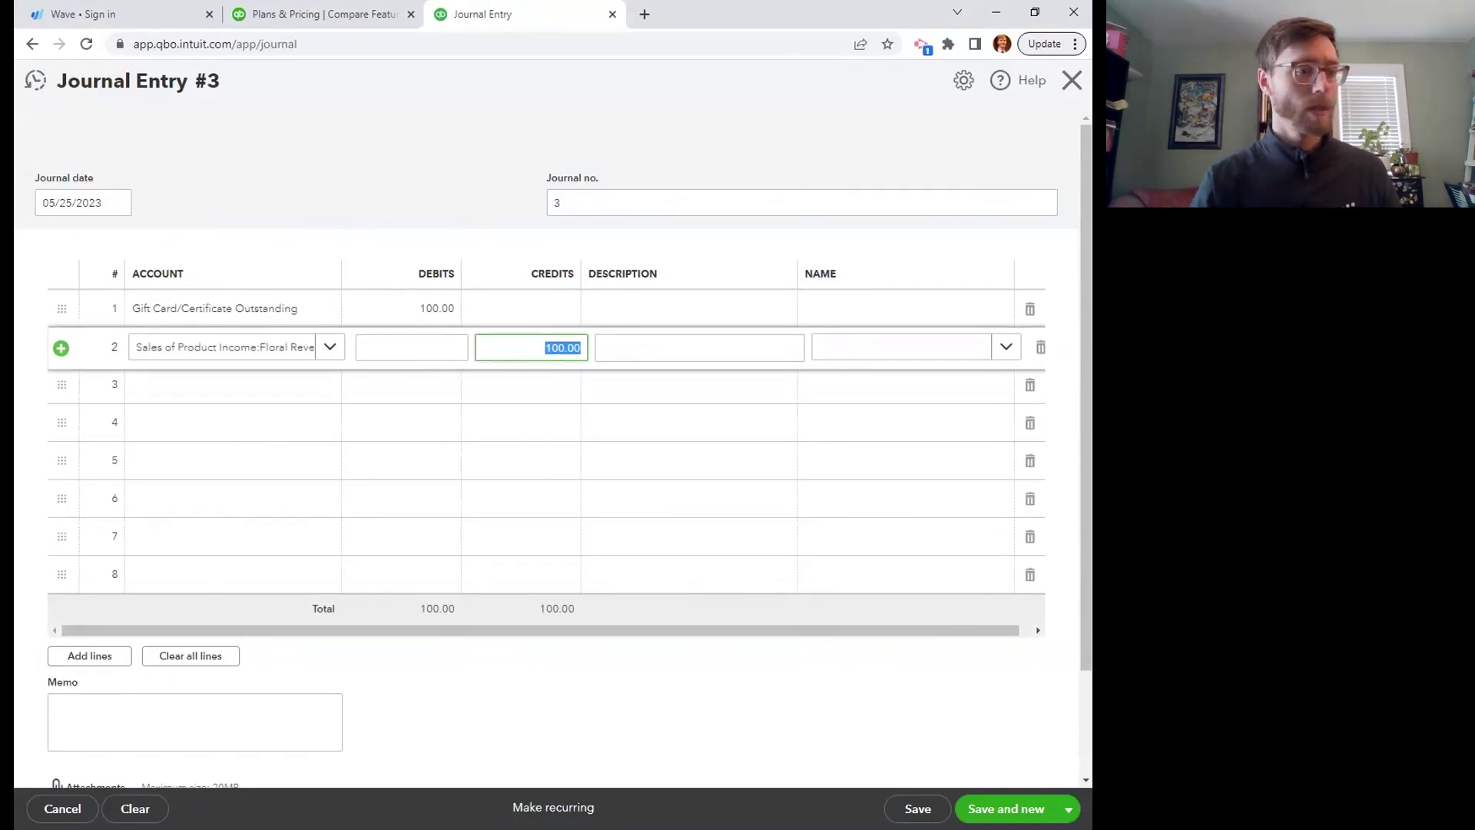
left_click(926, 816)
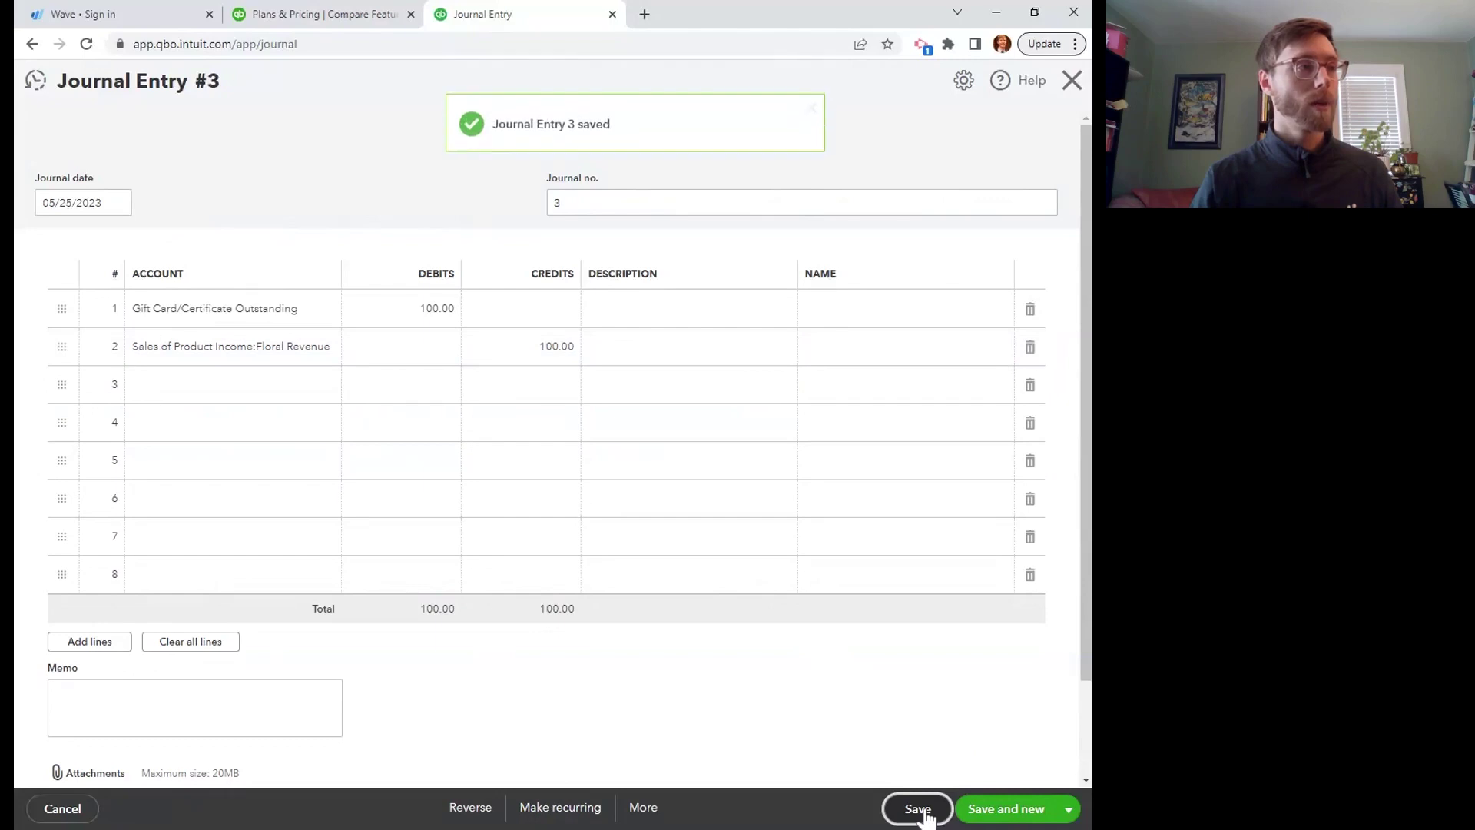
left_click(1072, 79)
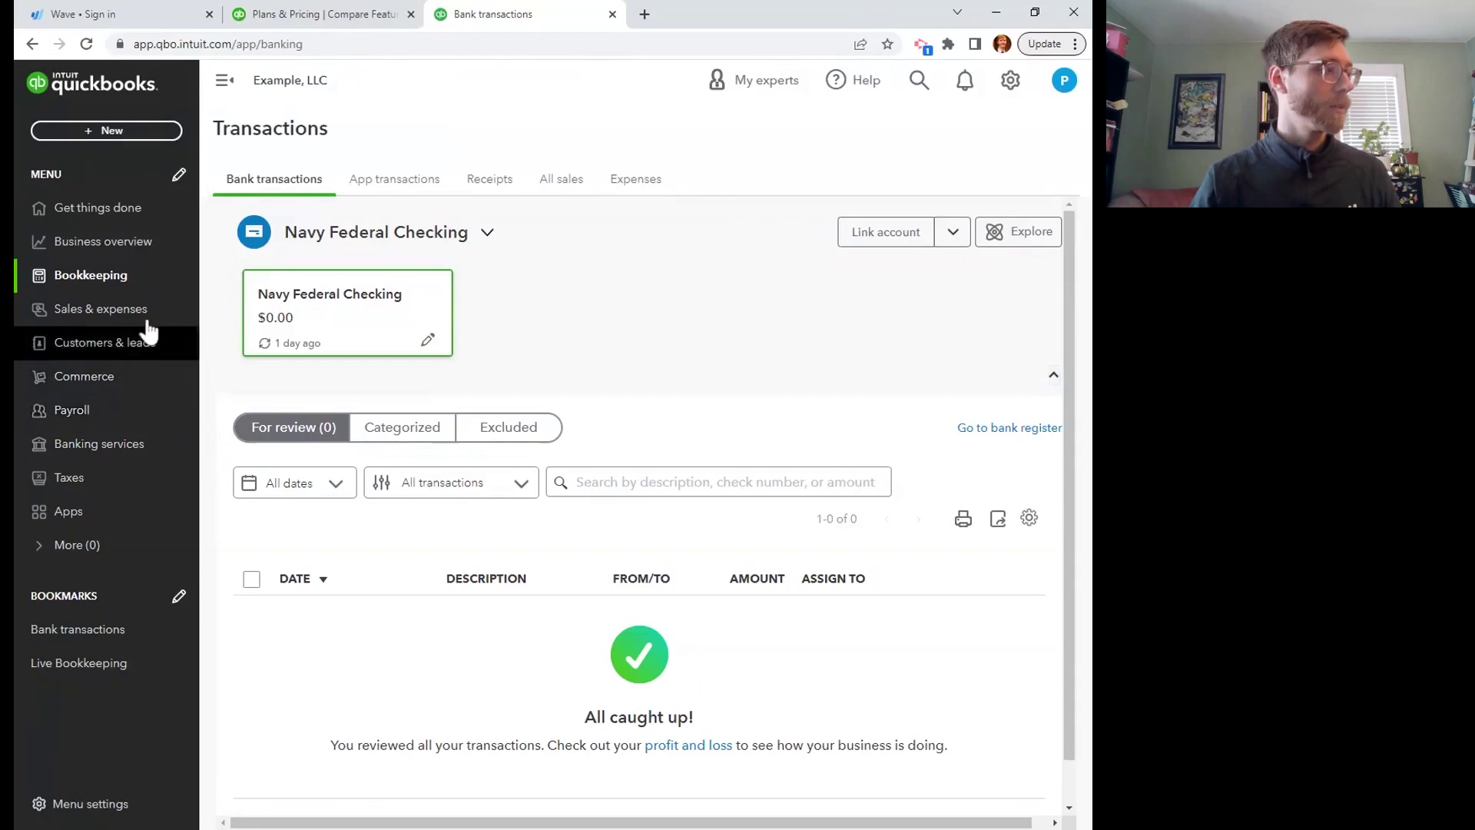
Open the Balance Sheet report as of May 25, 2023 from Reports
left_click(115, 246)
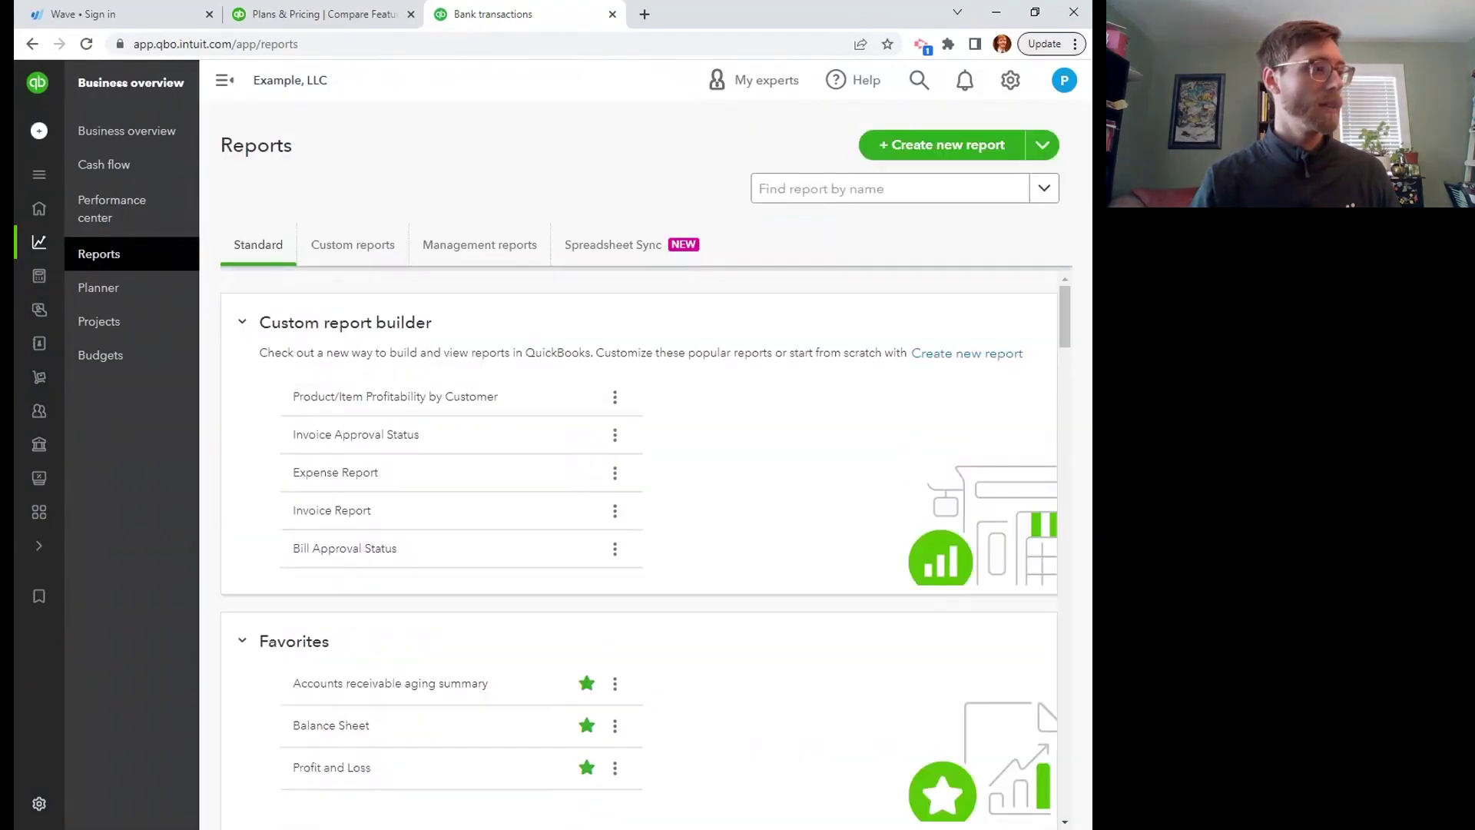
scroll(512, 523, "down", 2)
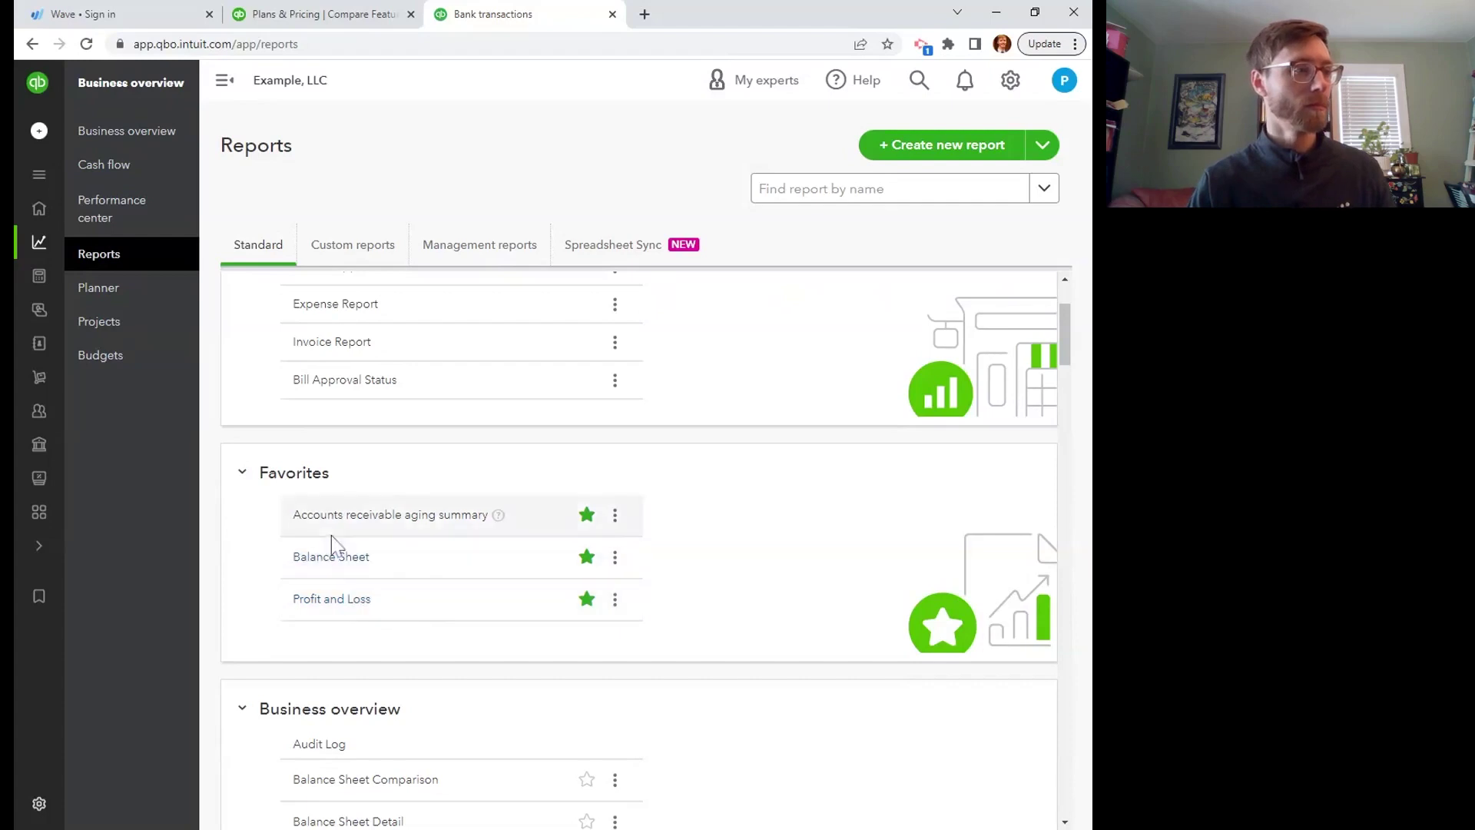
left_click(338, 557)
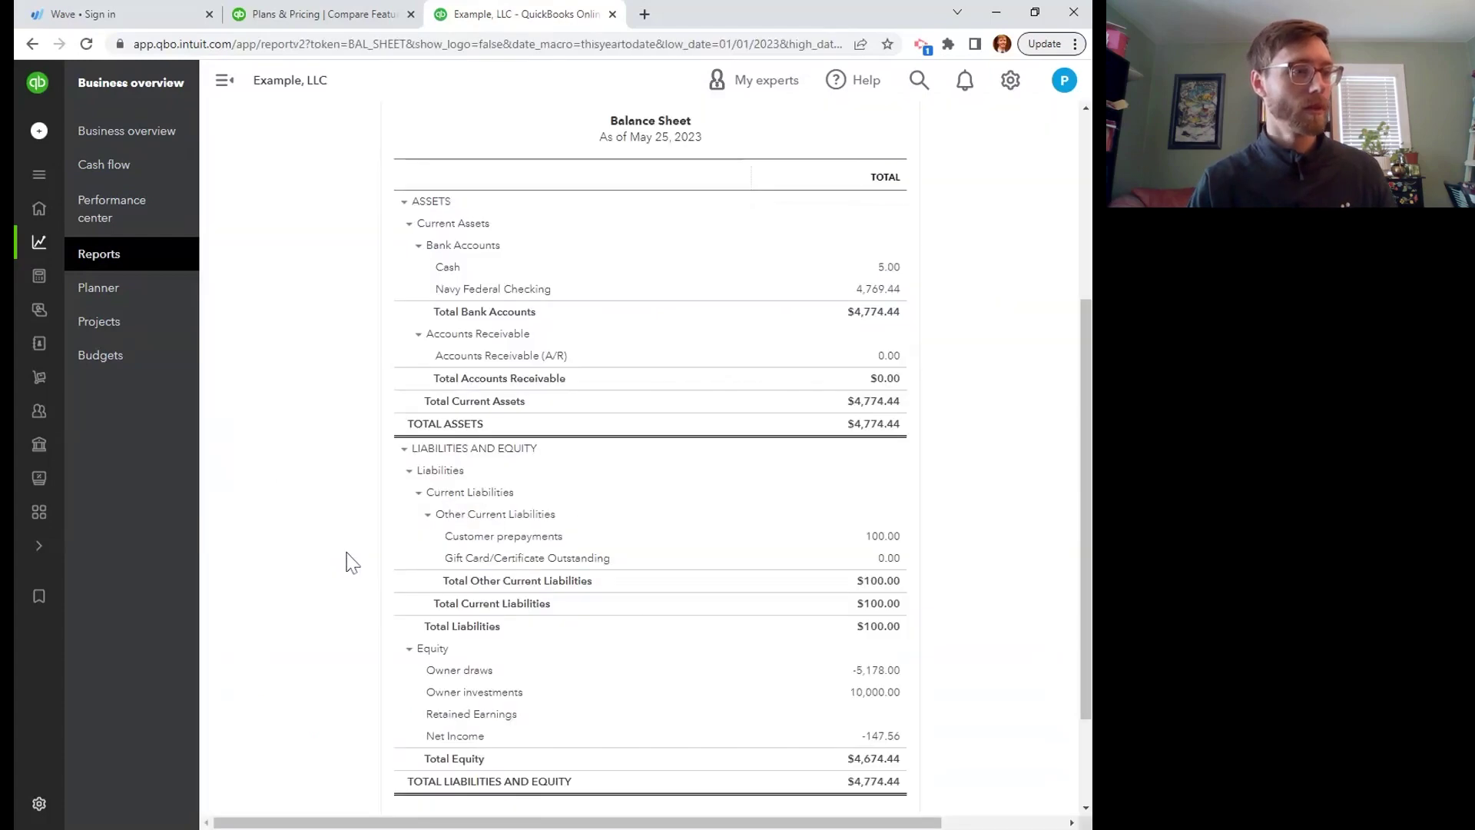
Drill into the gift card's 0.00 balance to see the deposit and journal entry 3 netting to $0.00
left_click(886, 561)
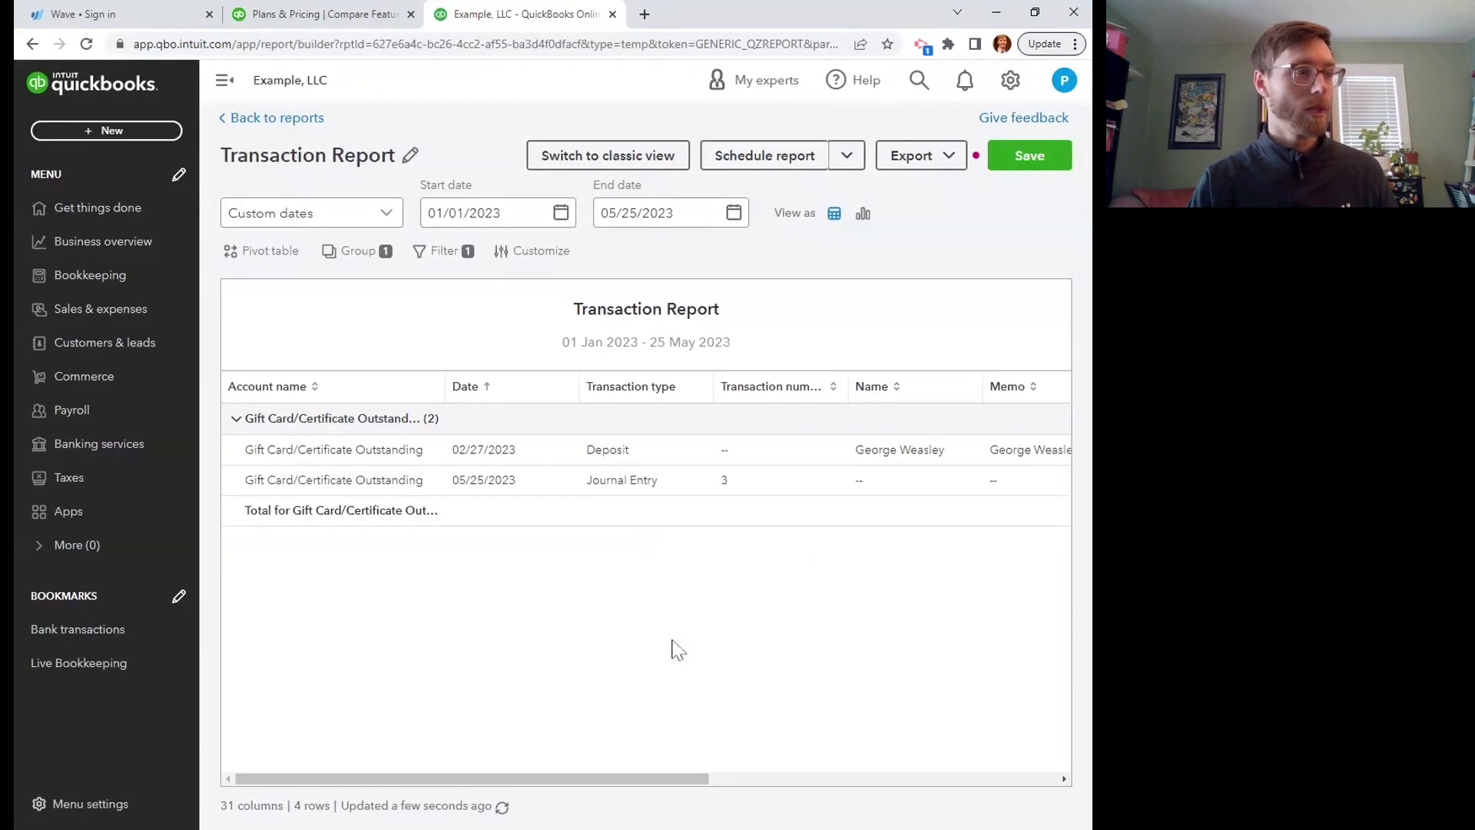
left_click_drag(635, 778, 983, 791)
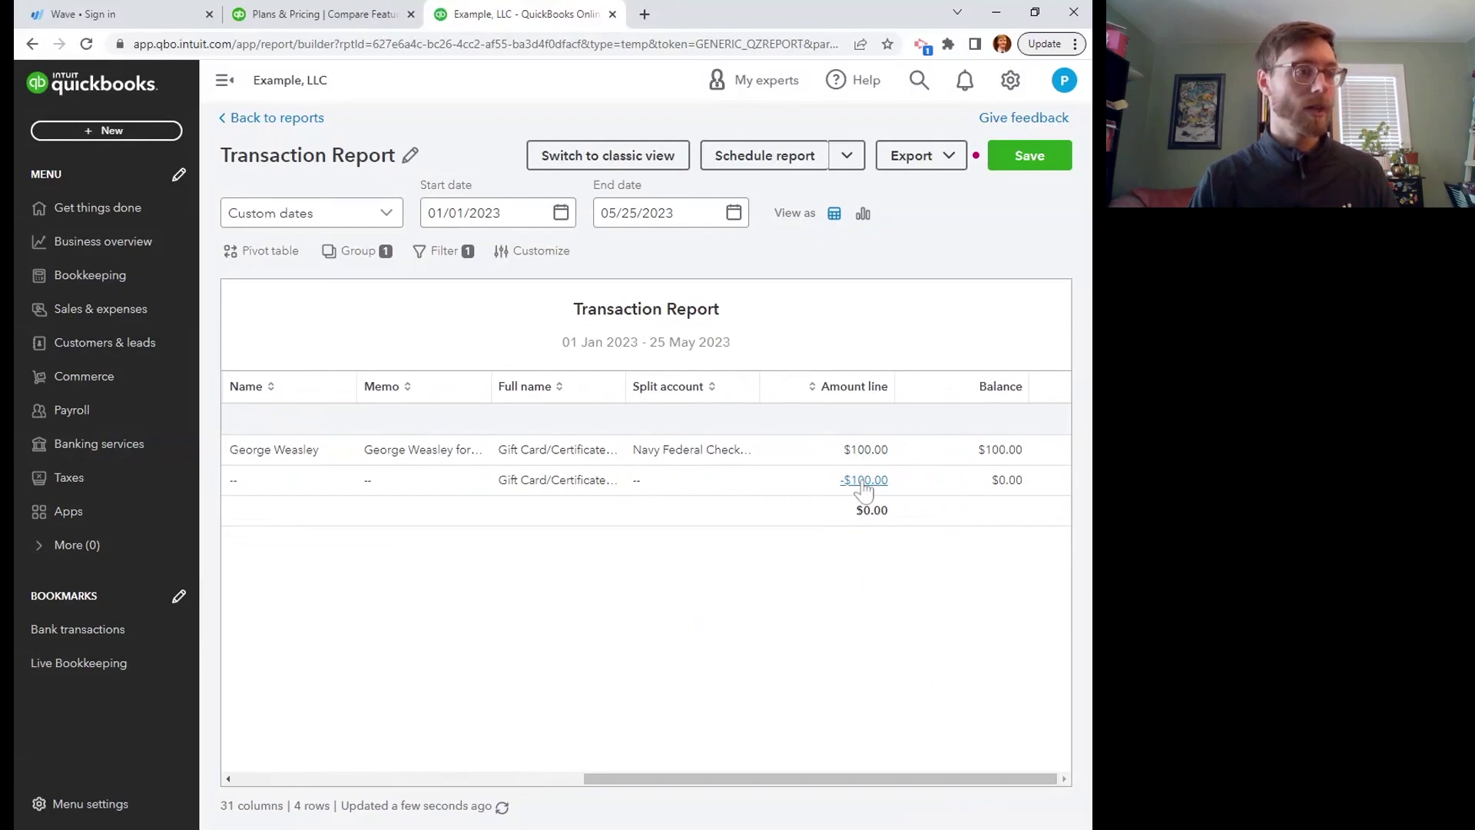
left_click_drag(870, 517, 889, 524)
left_click(866, 601)
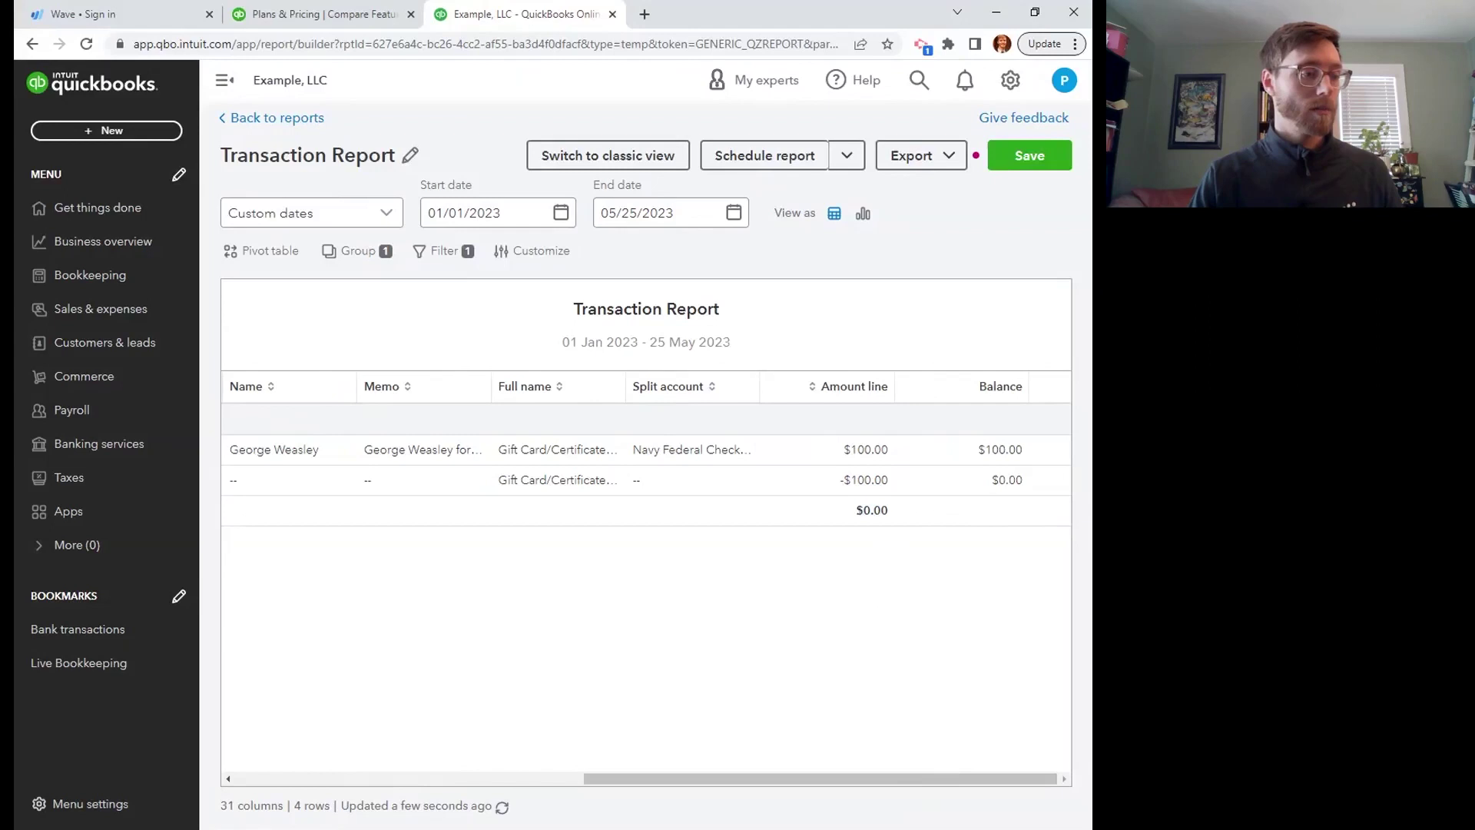
left_click_drag(776, 779, 487, 780)
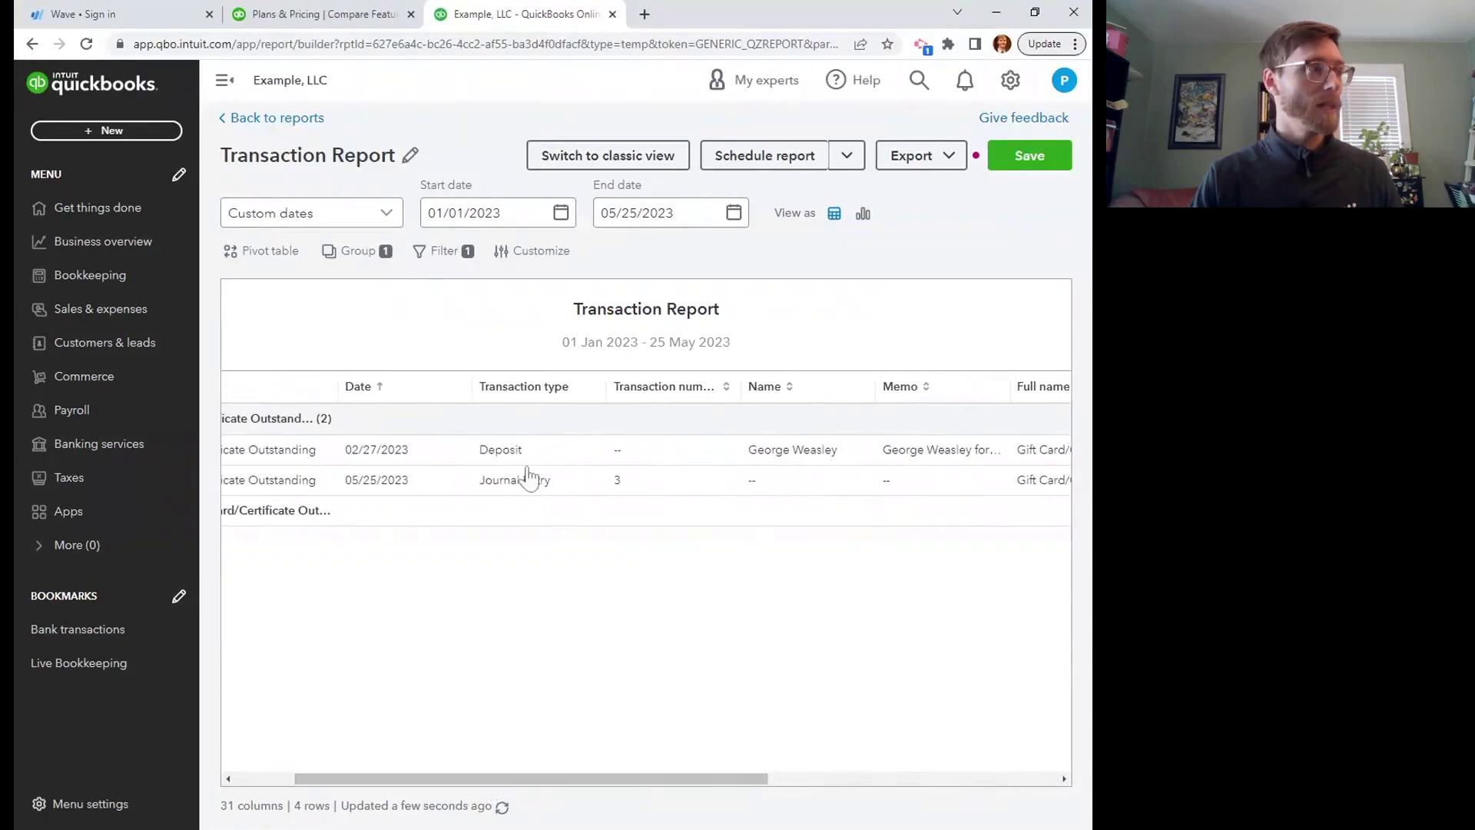
Leave the gift card transaction report to return to the reports list
left_click(294, 121)
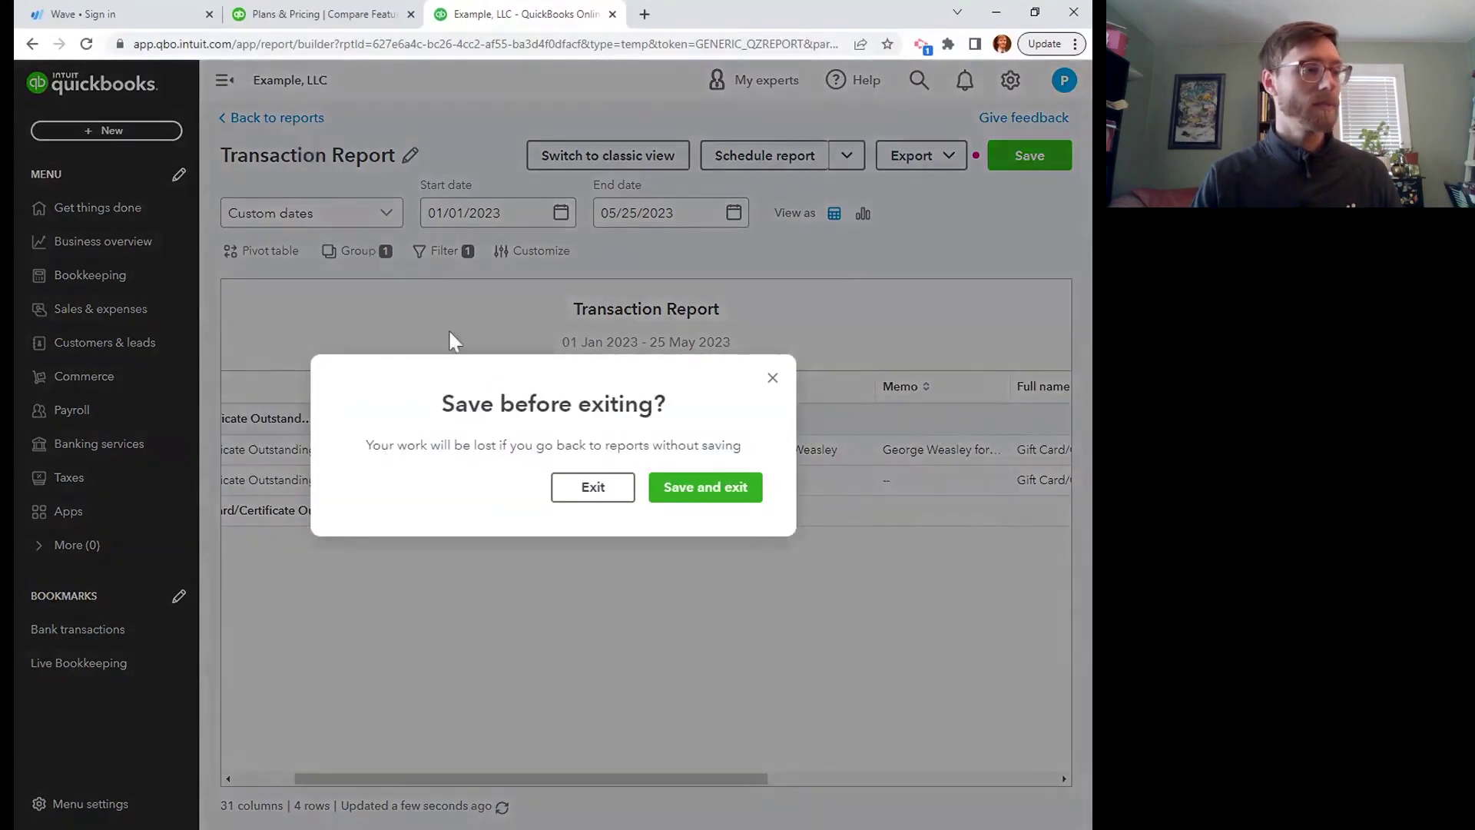
left_click(669, 495)
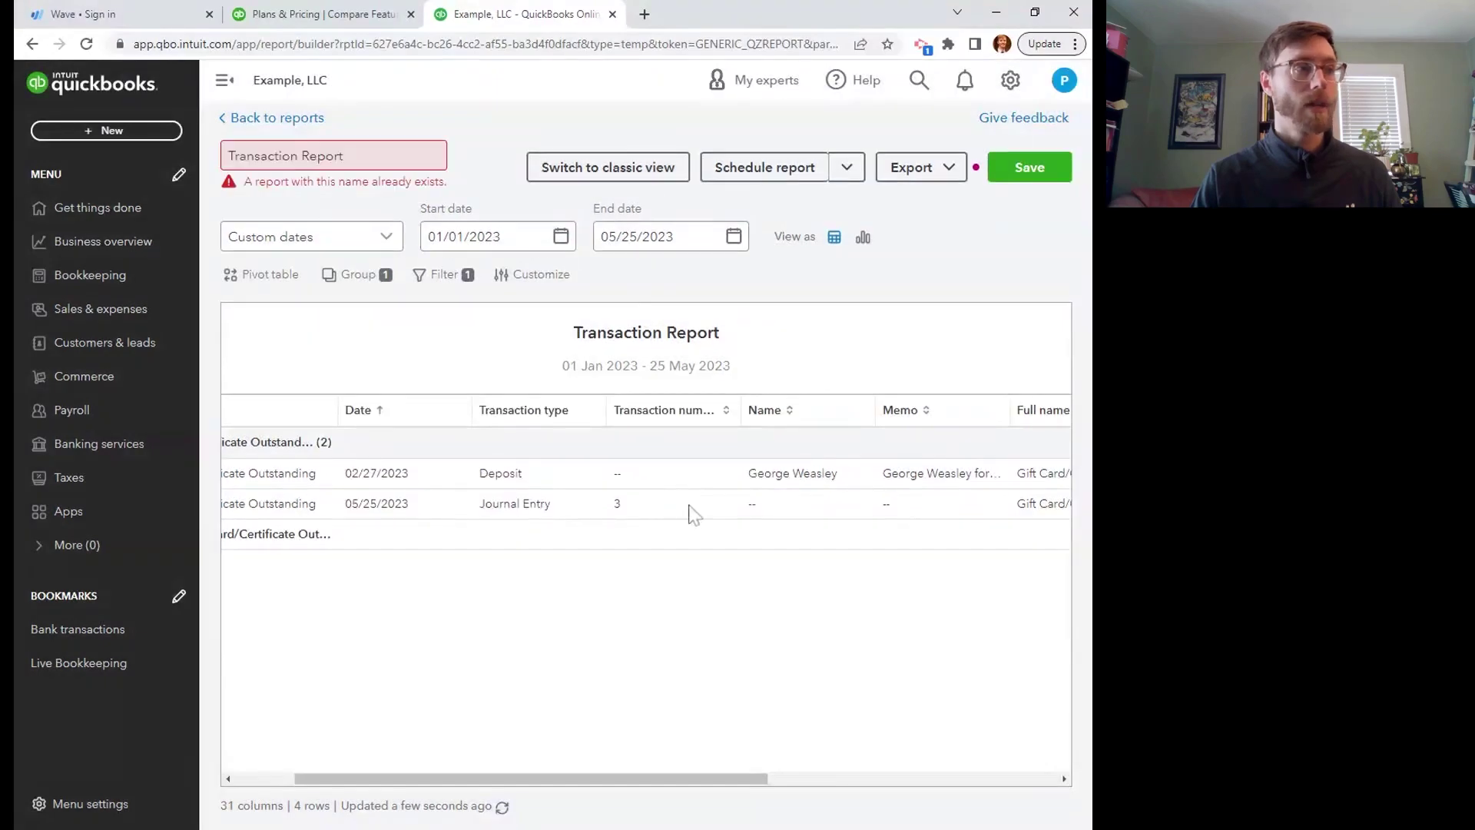
left_click(295, 123)
Exit without saving and scroll to Liabilities showing Gift Card/Certificate Outstanding at 0.00
left_click(578, 491)
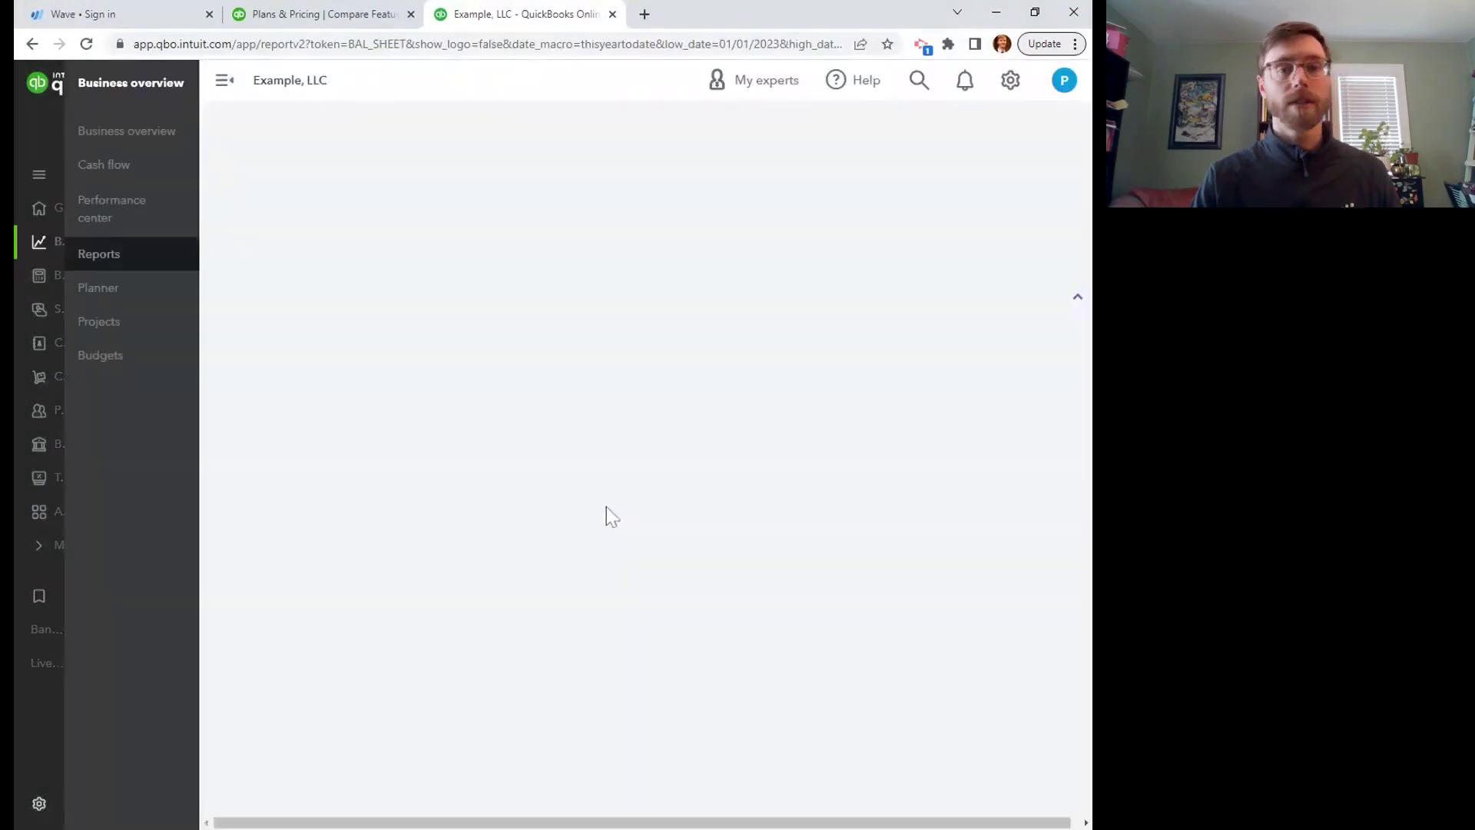
scroll(606, 505, "down", 4)
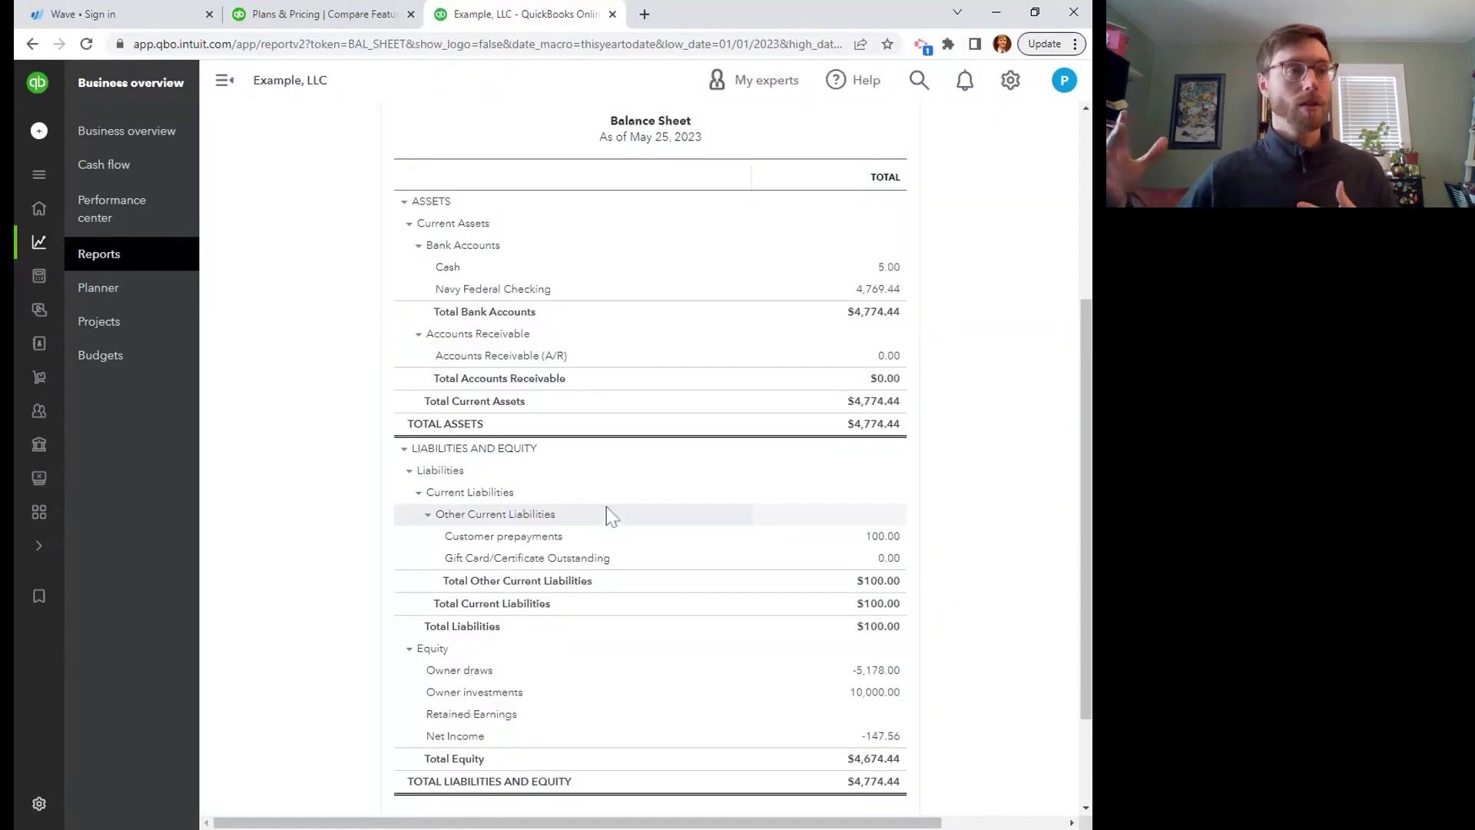